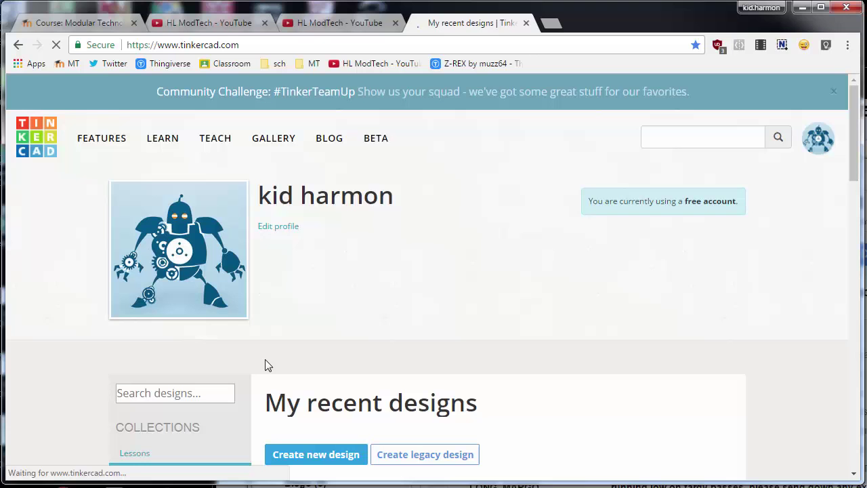
# Create a new blank design and title it 'Rocket' followed by the maker's initials.
pyautogui.click(316, 453)
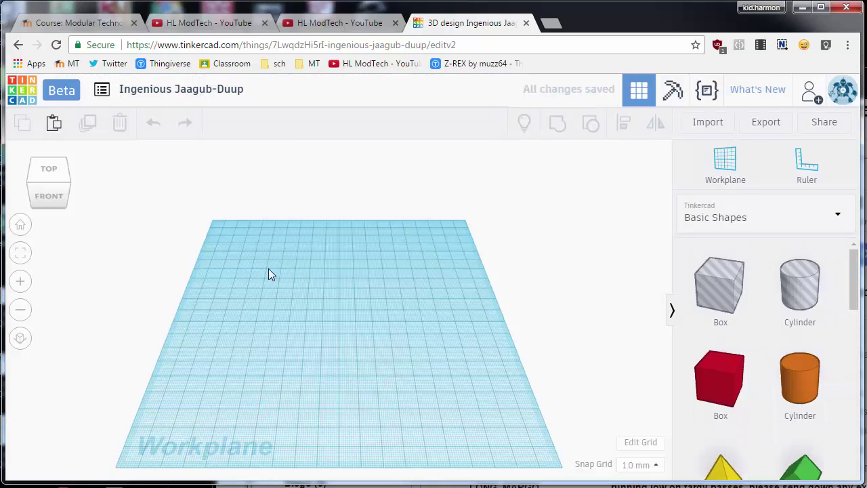
pyautogui.click(163, 93)
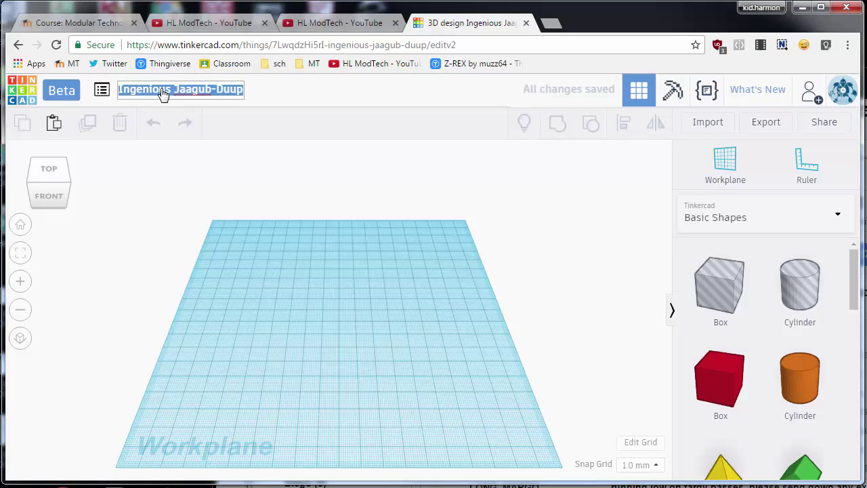
pyautogui.write('Roc')
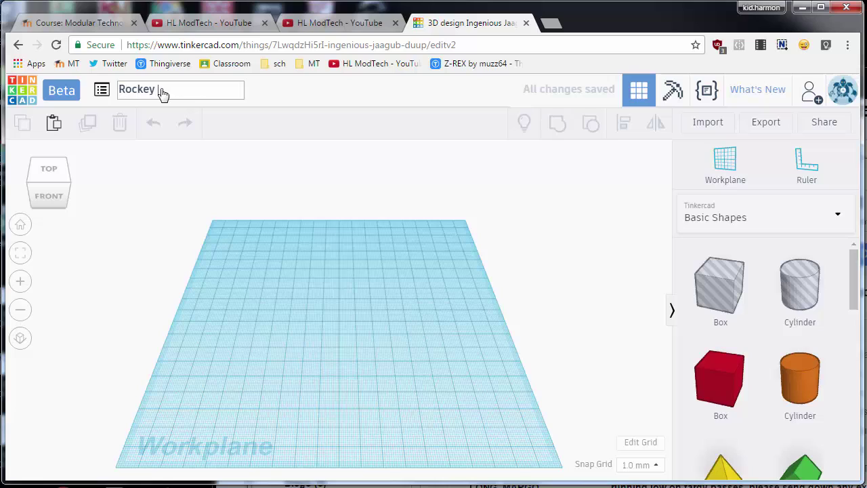
pyautogui.write('key')
pyautogui.press('BackSpace')
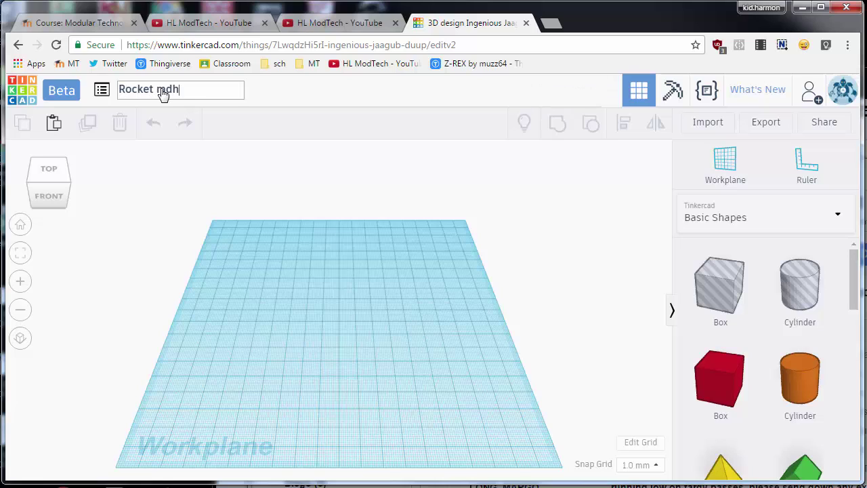
pyautogui.click(322, 264)
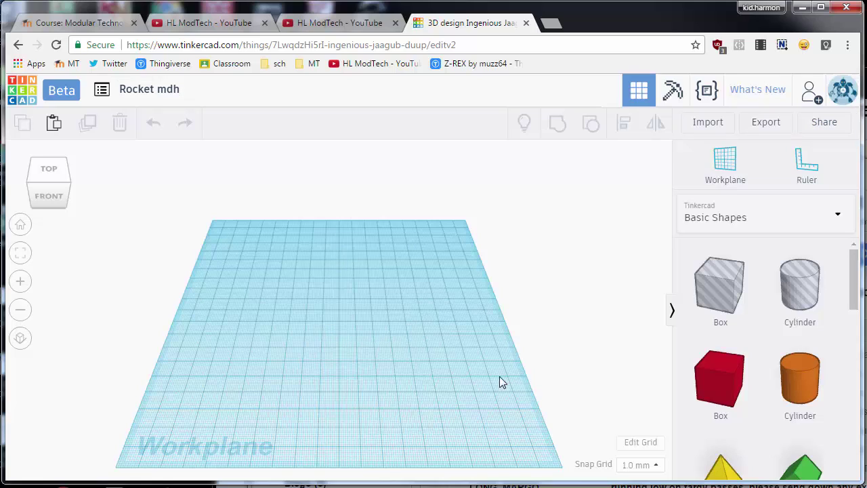
# Place a cylinder on the workplane and set its base to 10 × 10 mm.
pyautogui.moveTo(827, 371); pyautogui.dragTo(365, 329)
pyautogui.moveTo(391, 375); pyautogui.dragTo(376, 332, button='right')
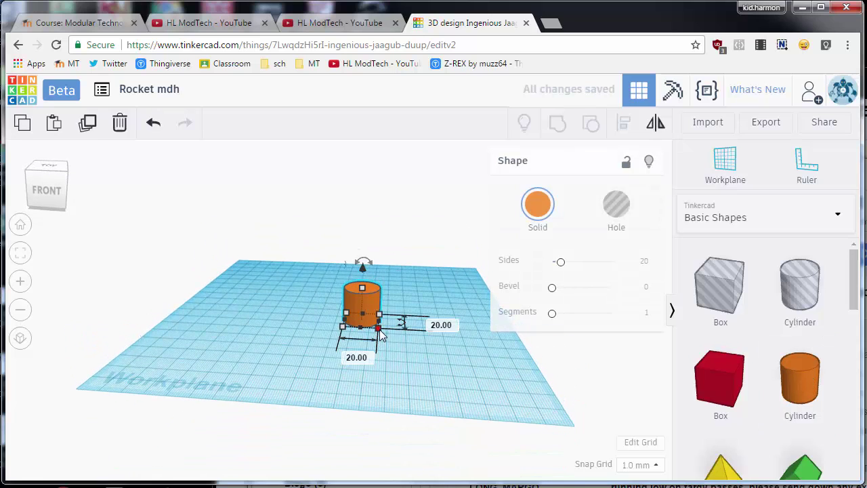
pyautogui.click(365, 358)
pyautogui.write('10')
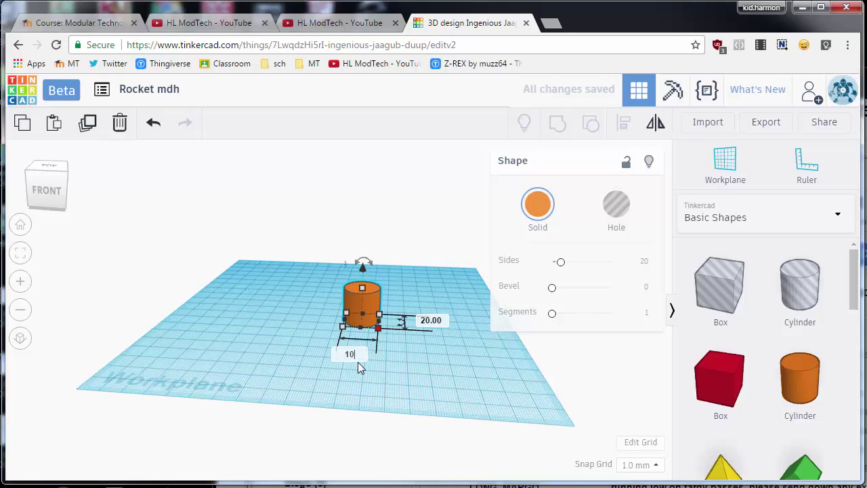
pyautogui.press('Return')
pyautogui.click(416, 320)
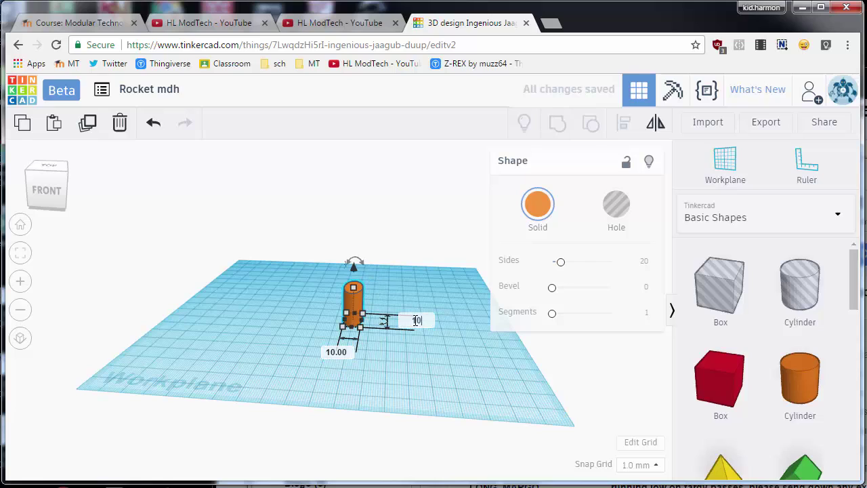
pyautogui.write('10')
pyautogui.press('Return')
# Make the cylinder 40 mm tall.
pyautogui.moveTo(357, 290)
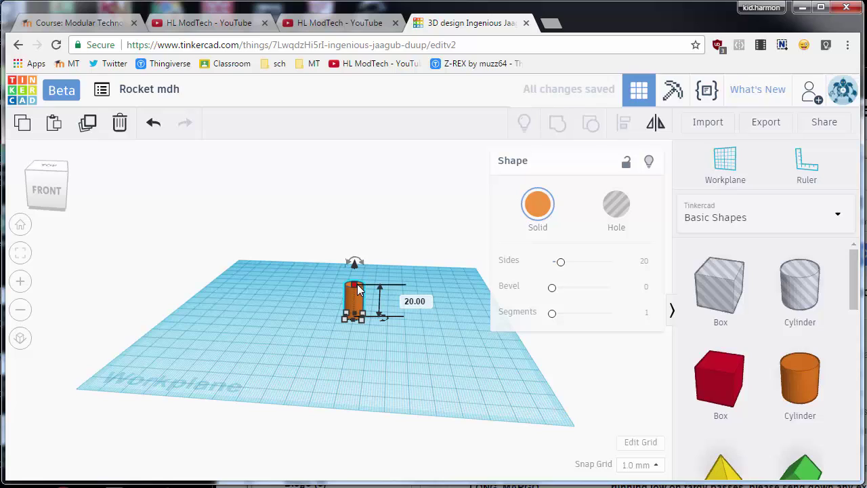
pyautogui.click(407, 297)
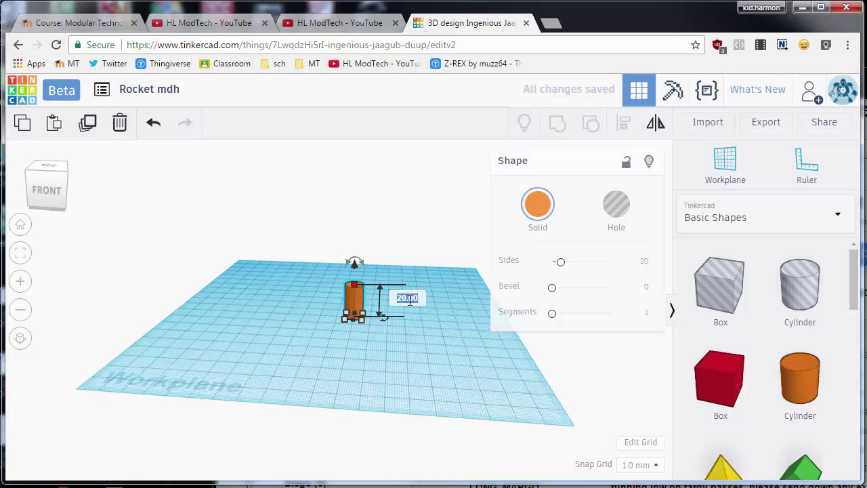
pyautogui.write('40')
pyautogui.press('Return')
pyautogui.moveTo(383, 287); pyautogui.dragTo(180, 257, button='right')
pyautogui.scroll(3, 328, 324)
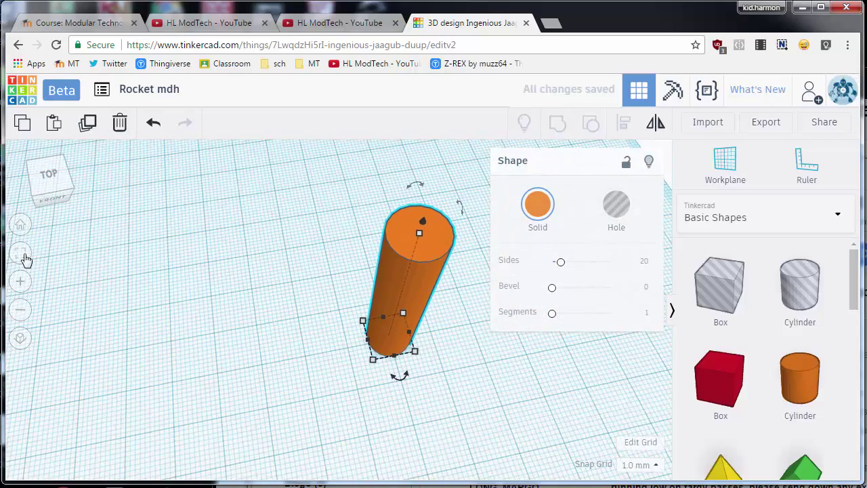
# Fit the view and set a workplane on the cylinder's top face.
pyautogui.click(25, 253)
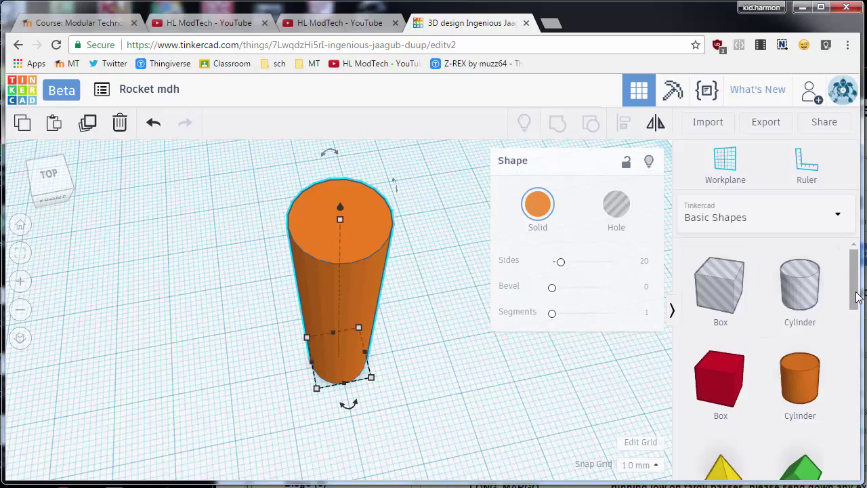
pyautogui.moveTo(856, 296); pyautogui.dragTo(853, 393)
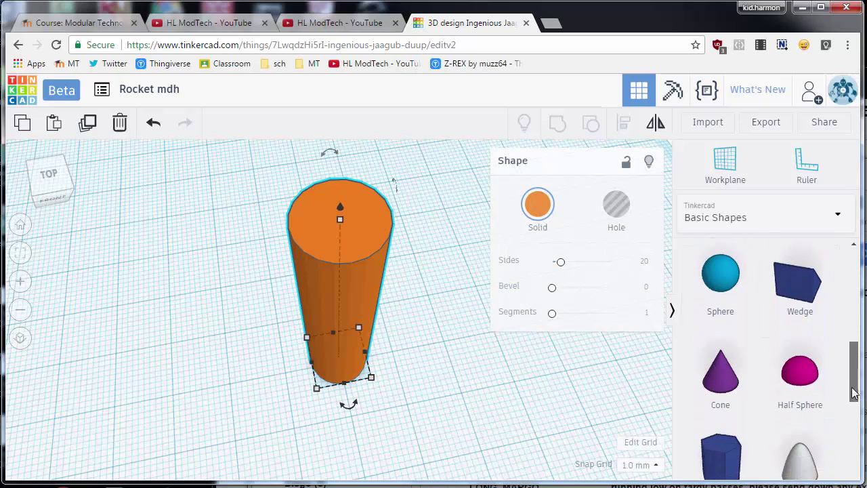
pyautogui.scroll(-2, 809, 386)
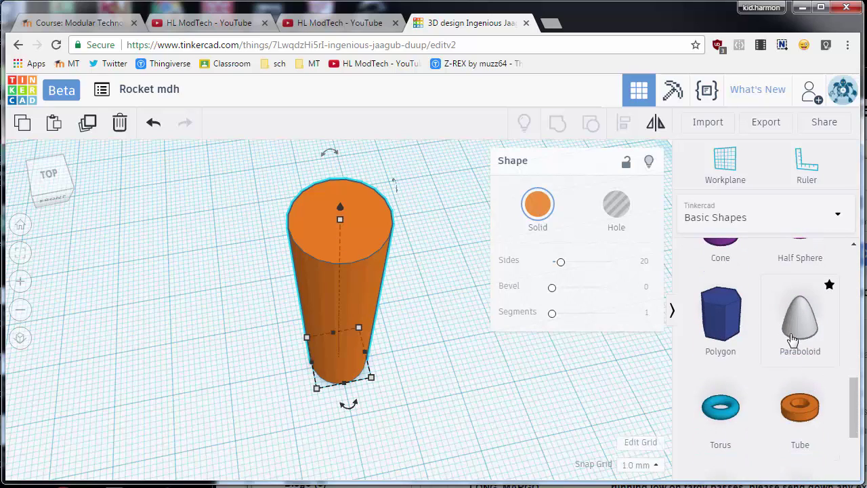
pyautogui.scroll(2, 768, 349)
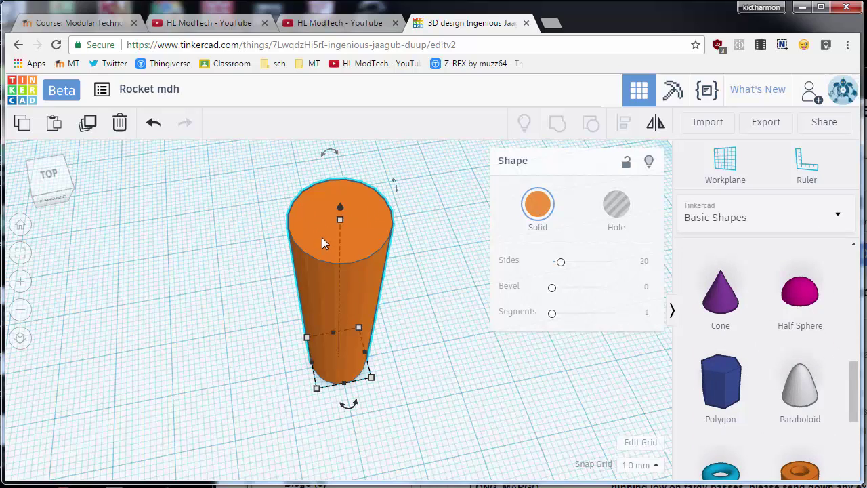
pyautogui.press('w')
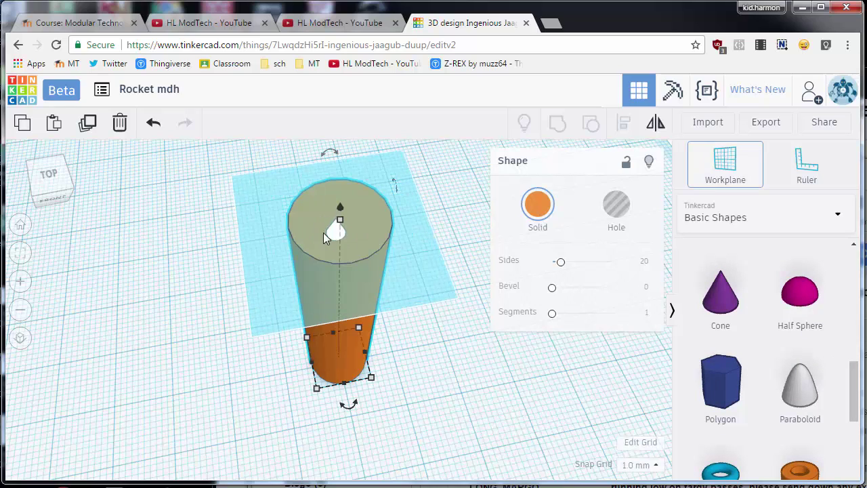
pyautogui.click(337, 227)
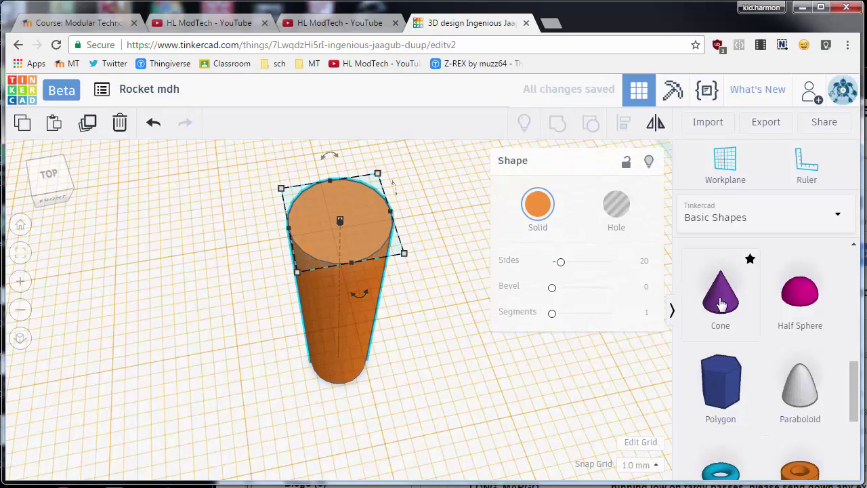
# Drop a cone onto the cylinder top and resize its base to 10 × 10 mm.
pyautogui.moveTo(720, 295); pyautogui.dragTo(343, 224)
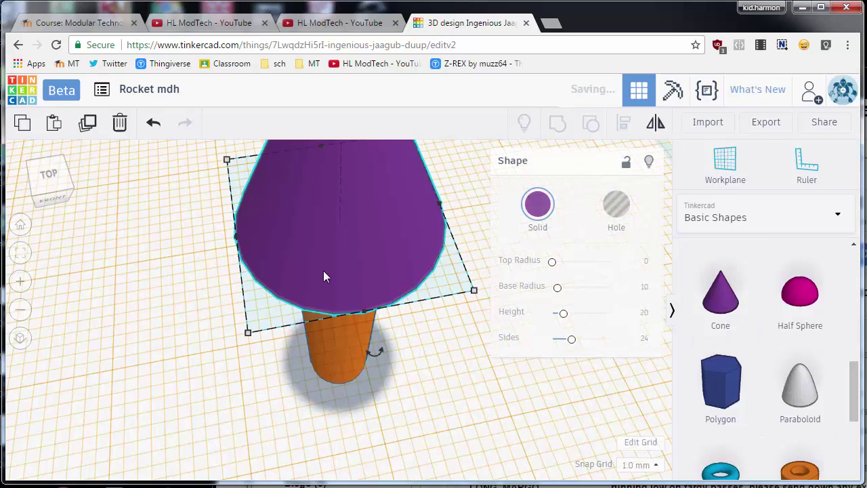
pyautogui.moveTo(438, 299)
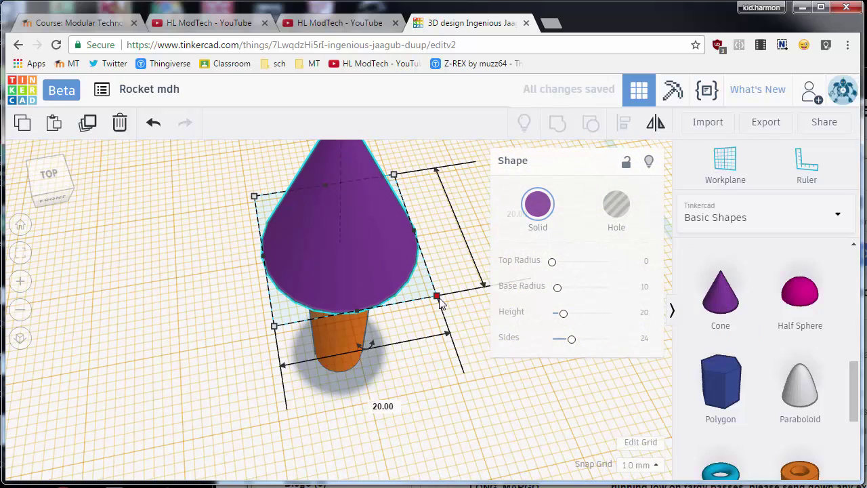
pyautogui.click(383, 405)
pyautogui.write('10')
pyautogui.press('Return')
pyautogui.click(437, 222)
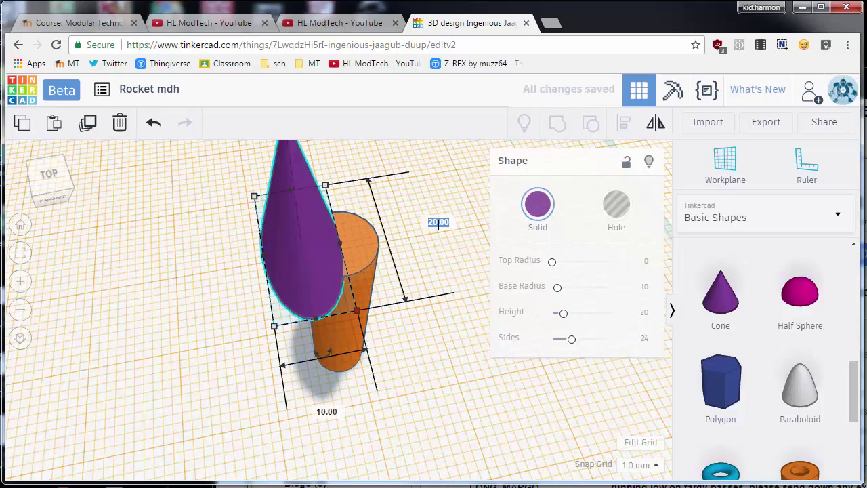
pyautogui.write('10')
pyautogui.press('Return')
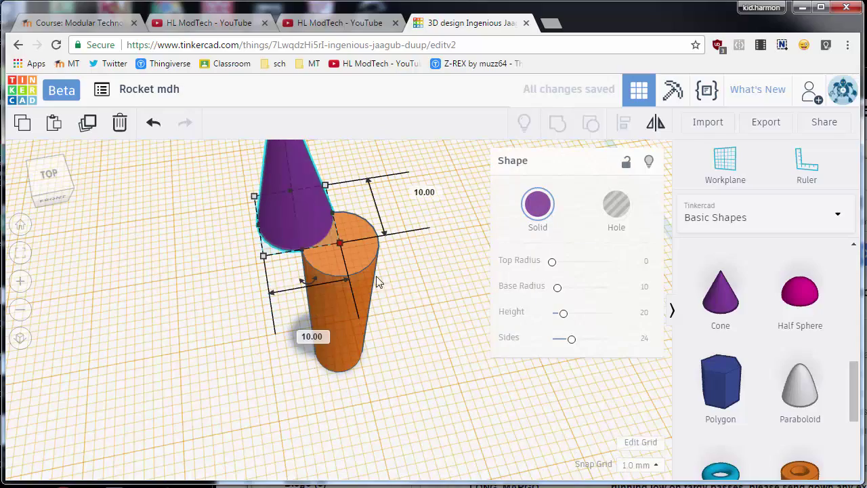
pyautogui.scroll(-2, 315, 269)
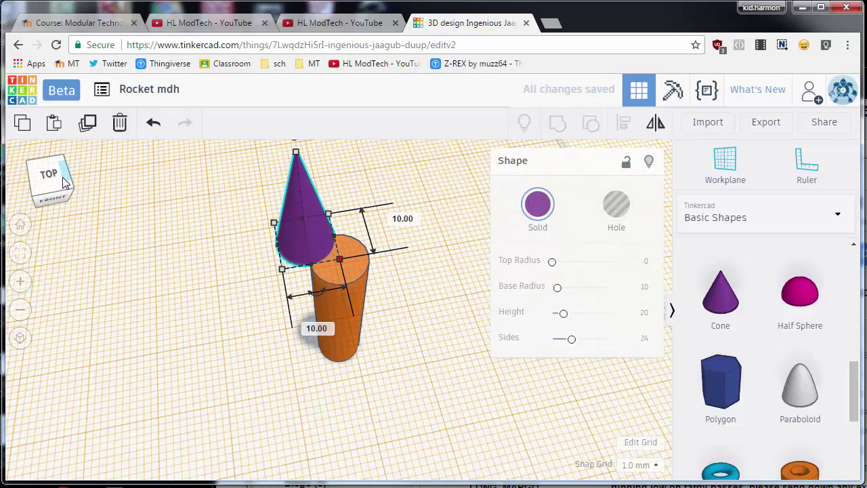
# From the top view, select both shapes and centre the cone on the cylinder with Align.
pyautogui.click(59, 183)
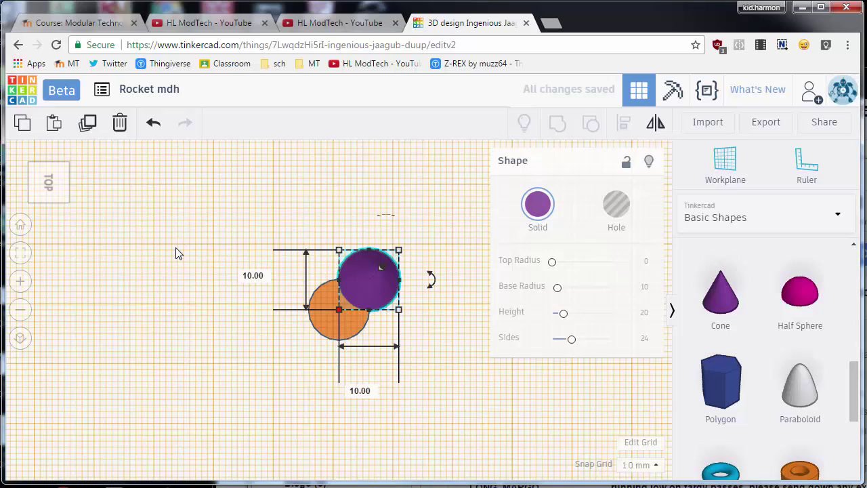
pyautogui.click(265, 275)
pyautogui.moveTo(240, 222); pyautogui.dragTo(484, 406)
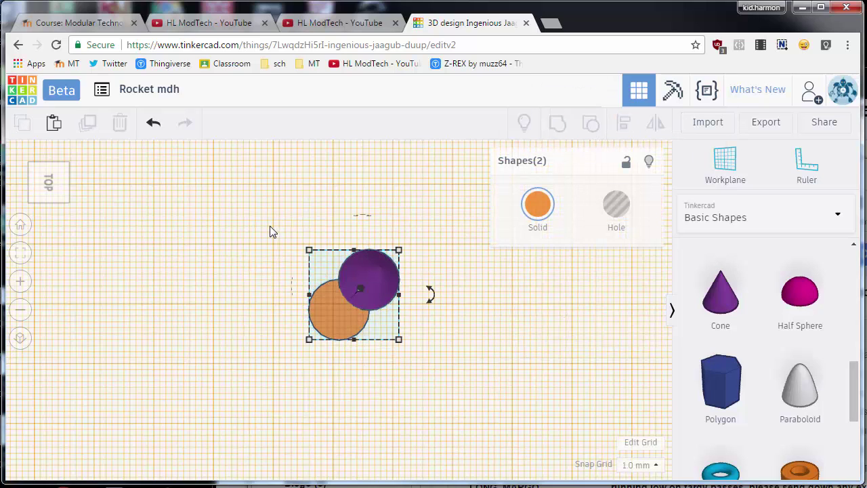
pyautogui.moveTo(270, 227); pyautogui.dragTo(427, 358)
pyautogui.click(622, 124)
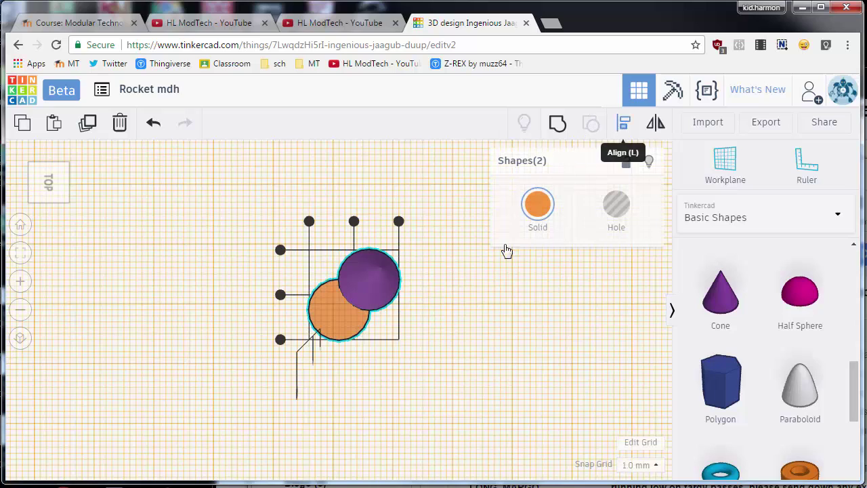
pyautogui.click(353, 222)
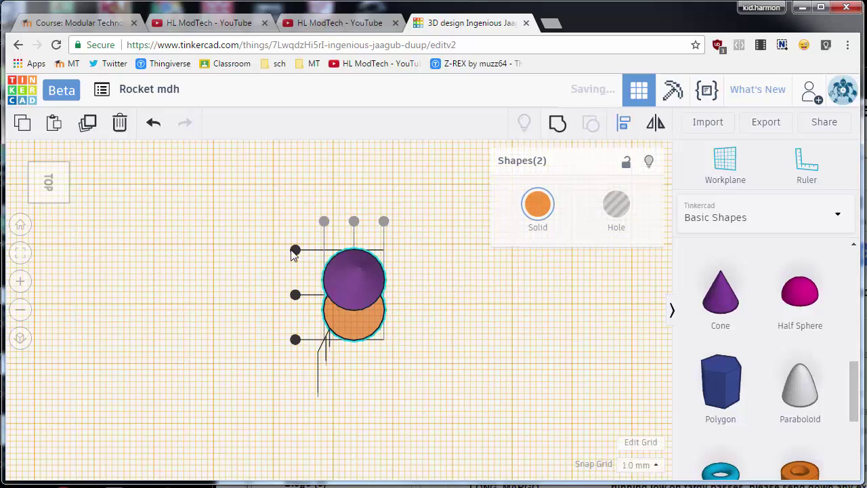
pyautogui.click(295, 296)
# Return to a level front view of the rocket with nothing selected.
pyautogui.moveTo(47, 187); pyautogui.dragTo(49, 201)
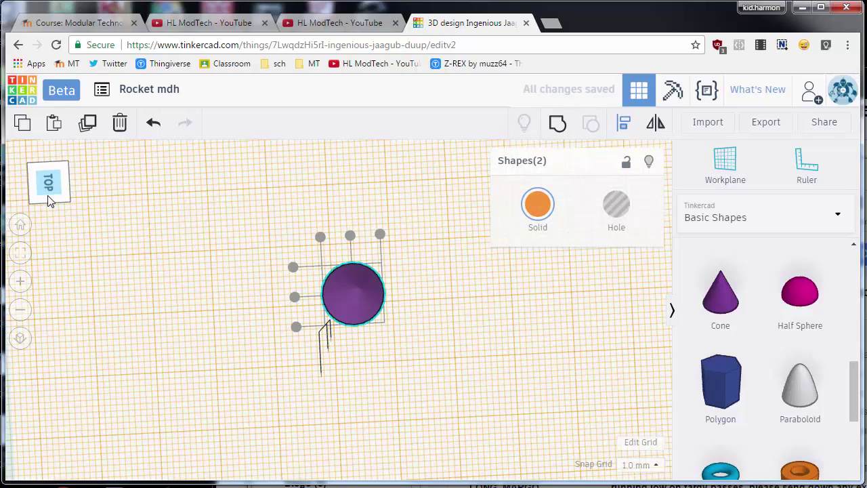
pyautogui.click(47, 199)
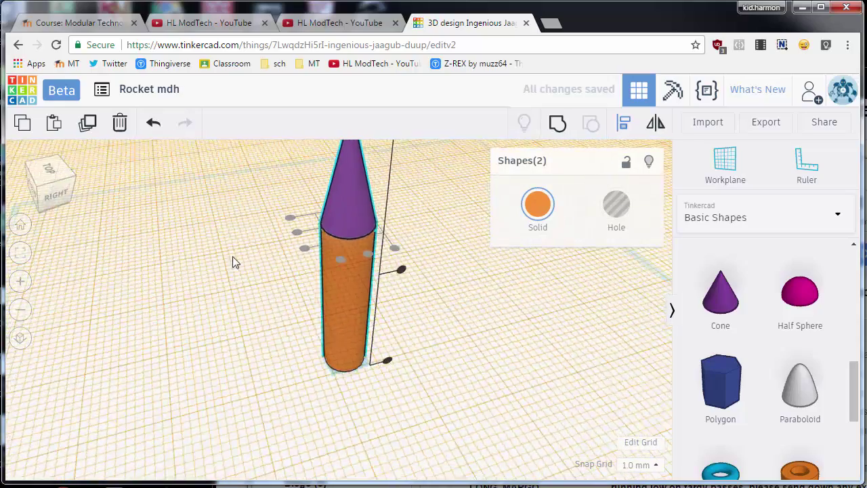
pyautogui.moveTo(115, 280); pyautogui.dragTo(248, 314, button='right')
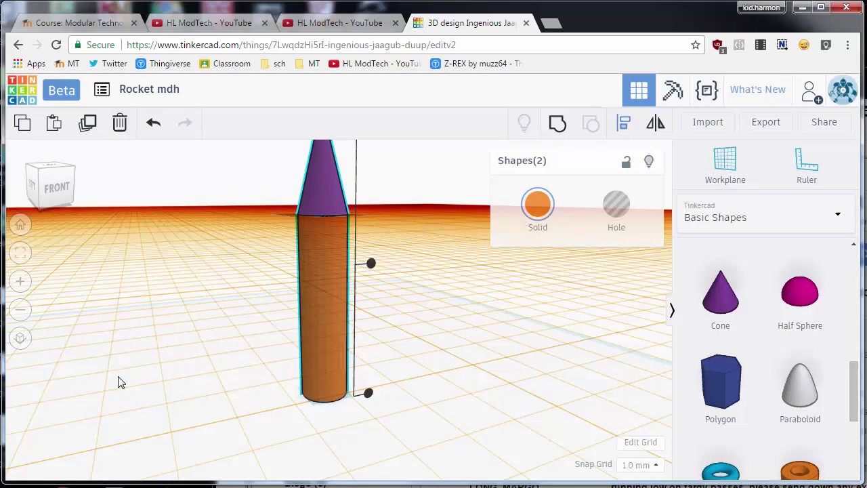
pyautogui.moveTo(120, 379); pyautogui.dragTo(246, 388, button='right')
pyautogui.click(262, 330)
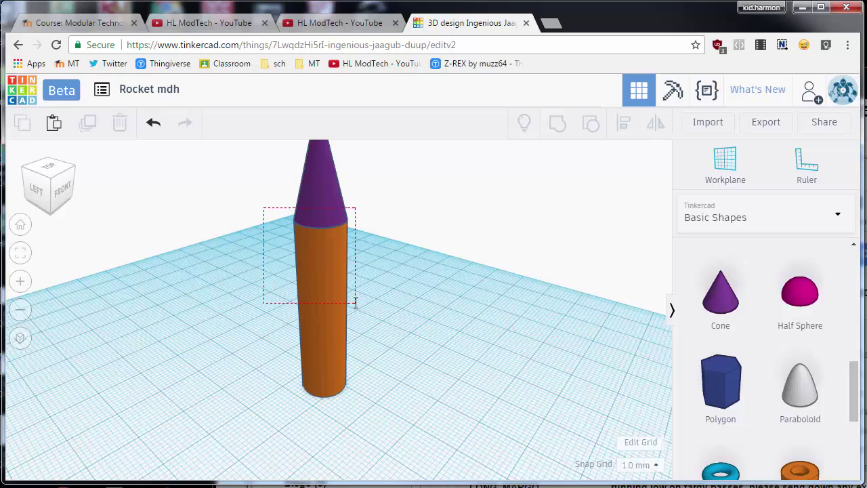
# Select the cone and cylinder and group them into one shape.
pyautogui.moveTo(355, 303); pyautogui.dragTo(355, 303)
pyautogui.click(240, 214)
pyautogui.moveTo(244, 207); pyautogui.dragTo(420, 318)
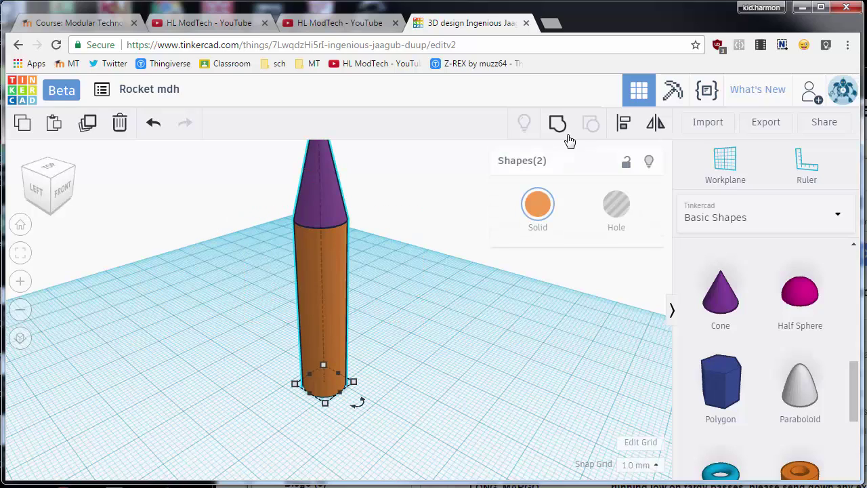
pyautogui.click(557, 125)
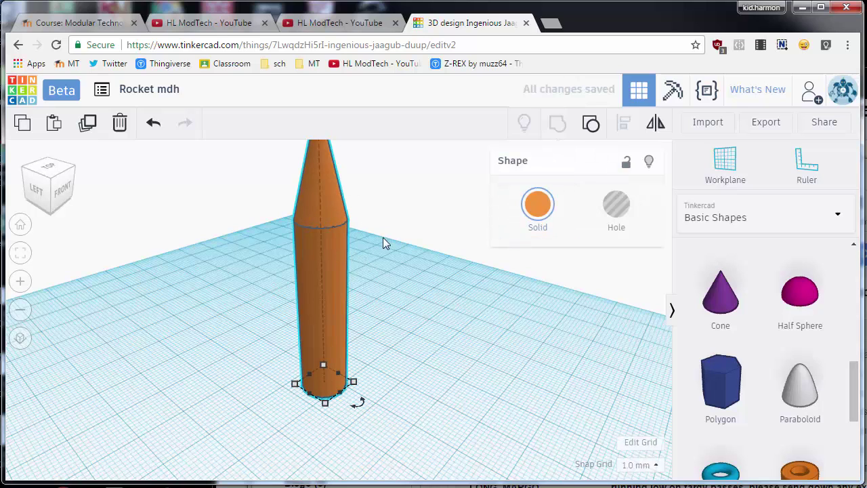
# Enable Multicolor so the nose stays purple and the body orange.
pyautogui.click(538, 204)
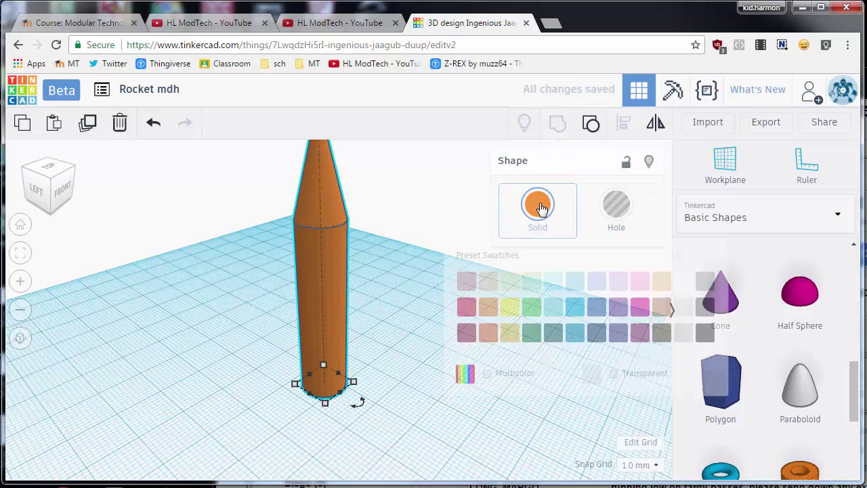
pyautogui.click(487, 373)
pyautogui.moveTo(407, 374); pyautogui.dragTo(389, 384, button='right')
pyautogui.click(399, 384)
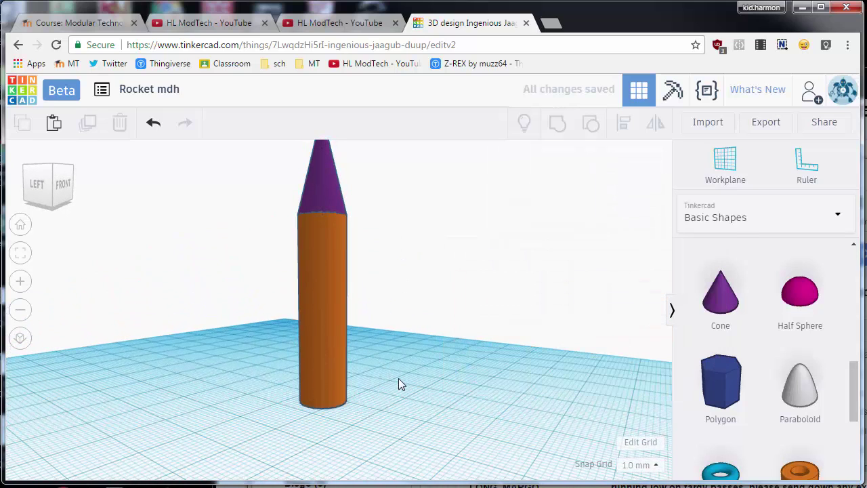
# Place a wedge beside the rocket and make it narrower.
pyautogui.moveTo(852, 403); pyautogui.dragTo(853, 370)
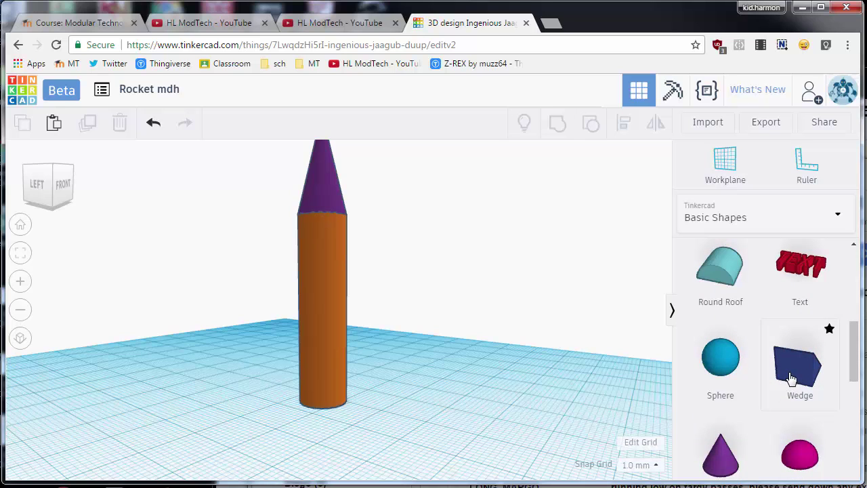
pyautogui.moveTo(792, 378); pyautogui.dragTo(477, 401)
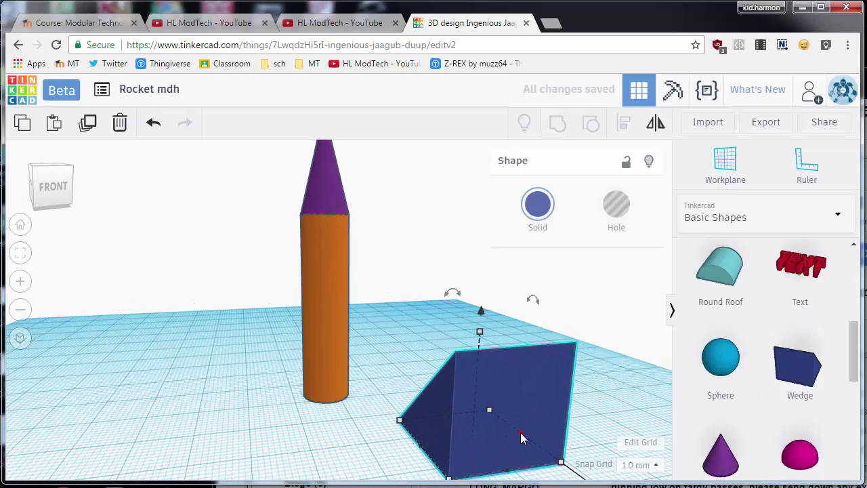
pyautogui.moveTo(561, 463); pyautogui.dragTo(450, 474)
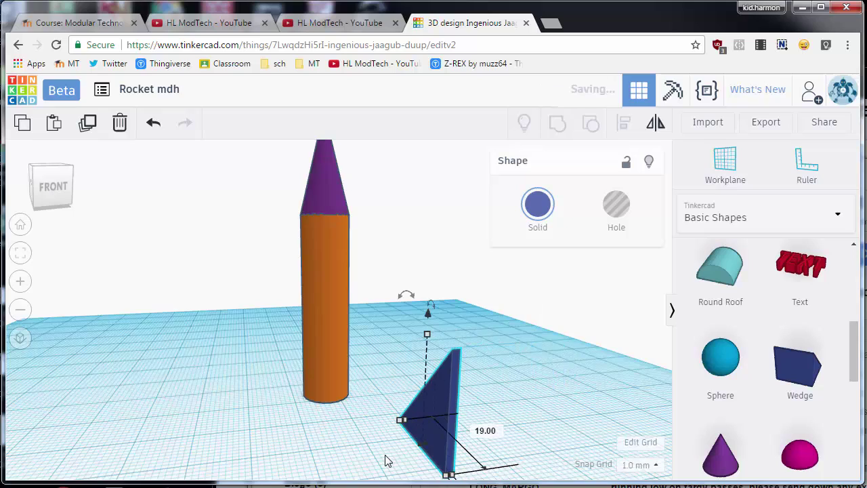
pyautogui.moveTo(386, 460); pyautogui.dragTo(504, 320, button='right')
pyautogui.click(455, 315)
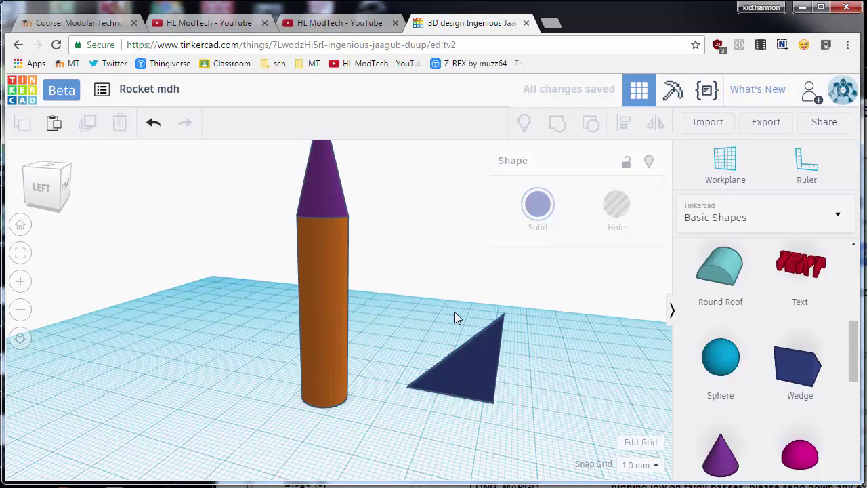
# Set the wedge's height to 10 and its length from 19 to 10.
pyautogui.click(477, 355)
pyautogui.click(457, 312)
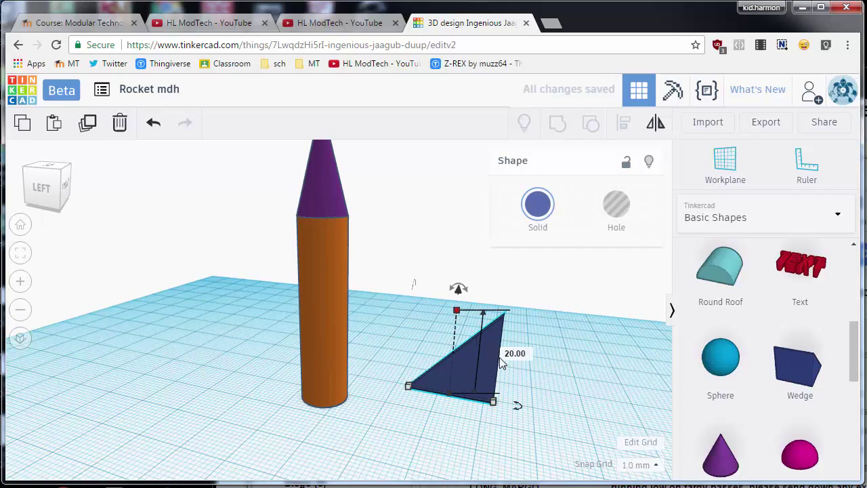
pyautogui.write('10')
pyautogui.press('Return')
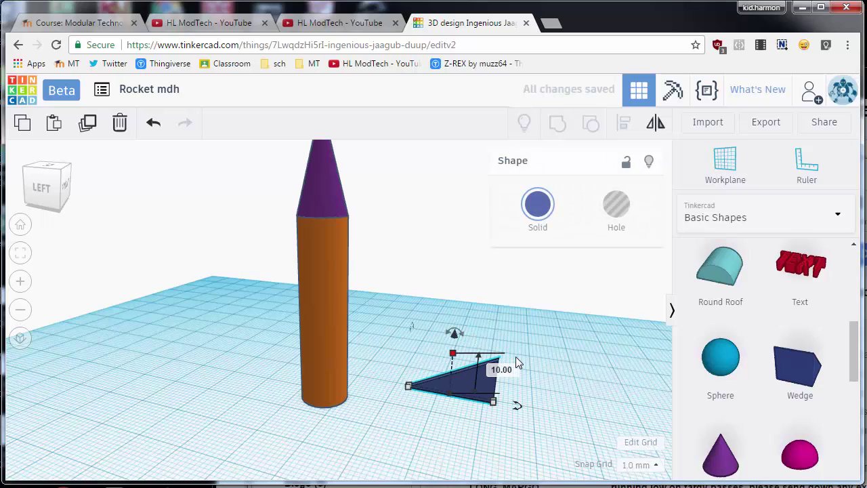
pyautogui.click(407, 391)
pyautogui.click(443, 424)
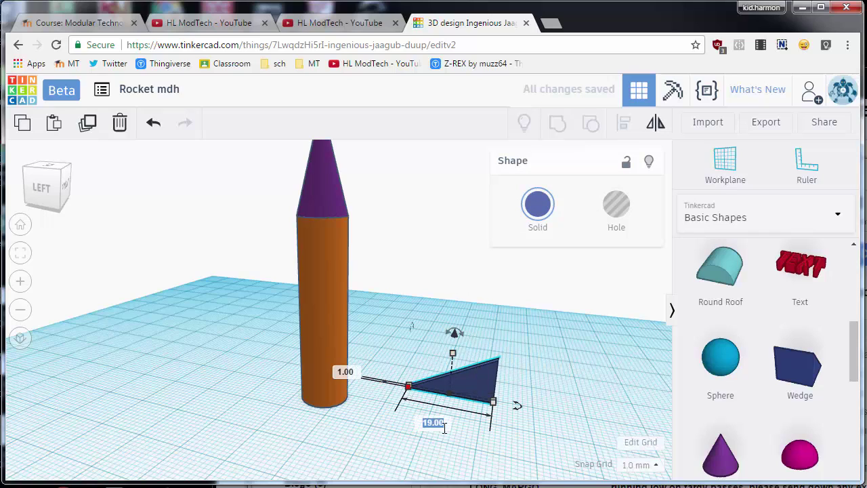
pyautogui.write('10')
pyautogui.press('Return')
pyautogui.click(420, 413)
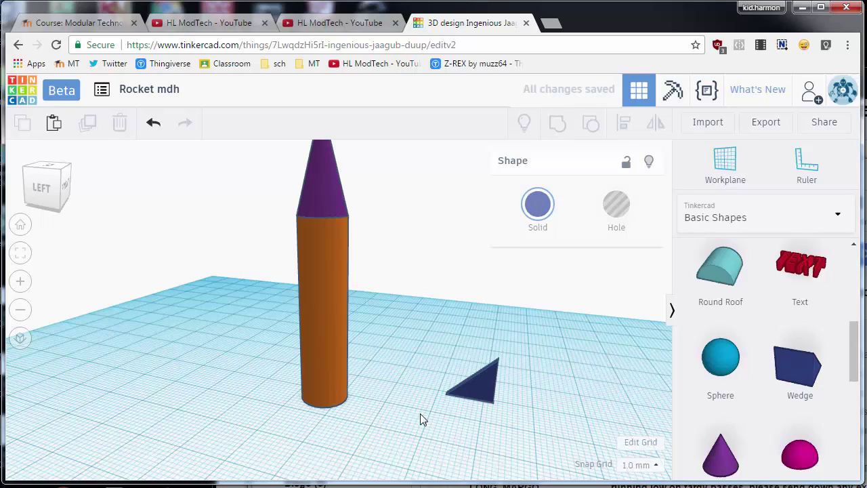
# Move the wedge fin snug against the rocket's base.
pyautogui.moveTo(458, 408); pyautogui.dragTo(484, 395, button='right')
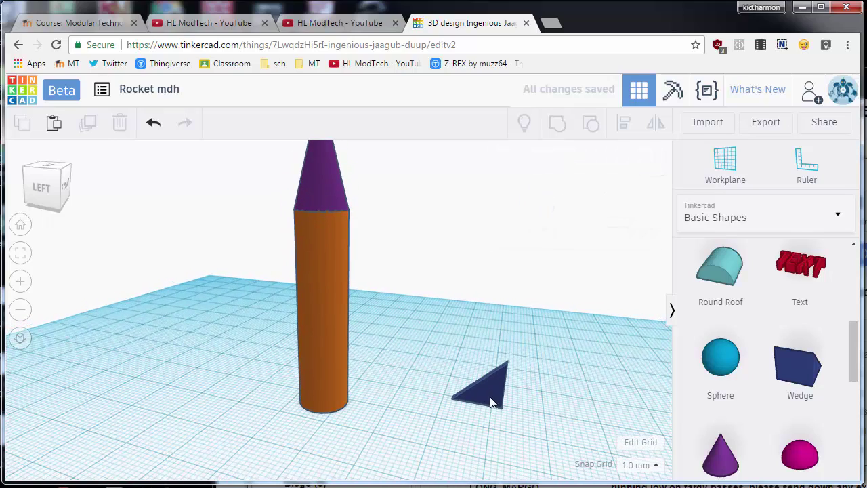
pyautogui.moveTo(487, 401); pyautogui.dragTo(410, 414)
pyautogui.moveTo(410, 430); pyautogui.dragTo(407, 379, button='right')
pyautogui.moveTo(407, 379)
pyautogui.mouseDown()
pyautogui.moveTo(298, 421)
pyautogui.moveTo(284, 417)
pyautogui.moveTo(293, 420)
pyautogui.mouseUp()
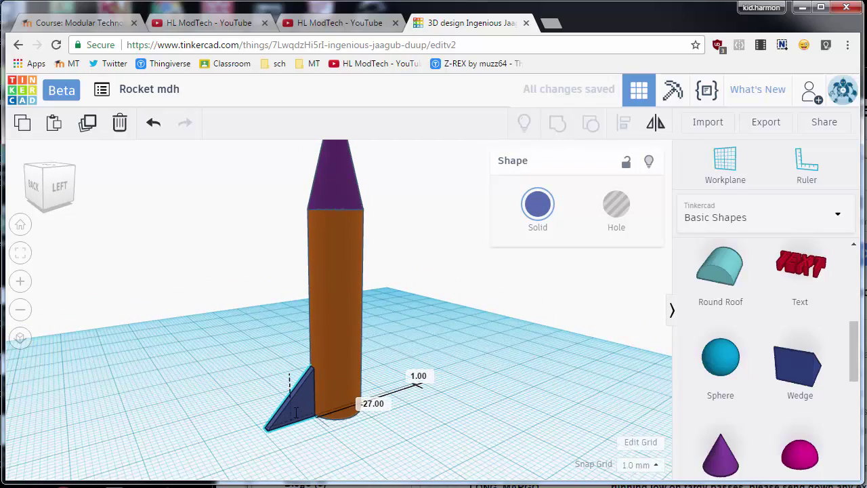
pyautogui.moveTo(327, 436)
pyautogui.mouseDown(button='right')
pyautogui.moveTo(208, 444)
pyautogui.moveTo(255, 436)
pyautogui.mouseUp(button='right')
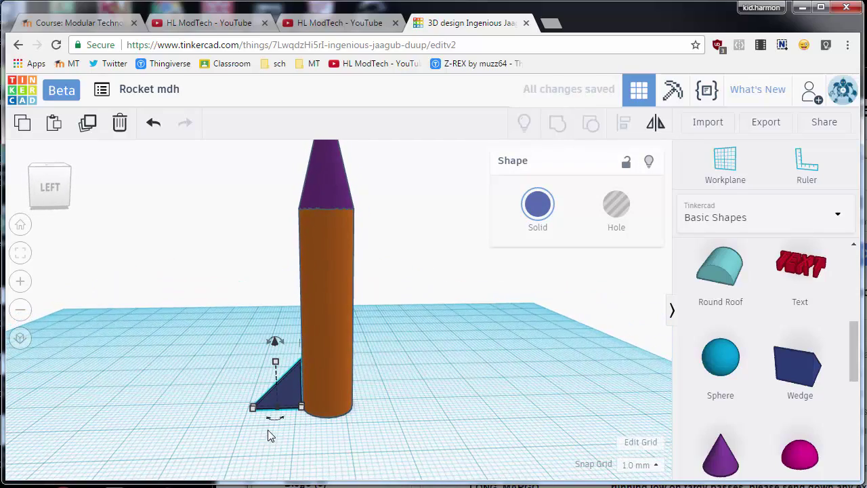
# Copy the fin, mirror it, and nudge it against the opposite side of the base.
pyautogui.click(289, 385)
pyautogui.click(657, 122)
pyautogui.click(276, 417)
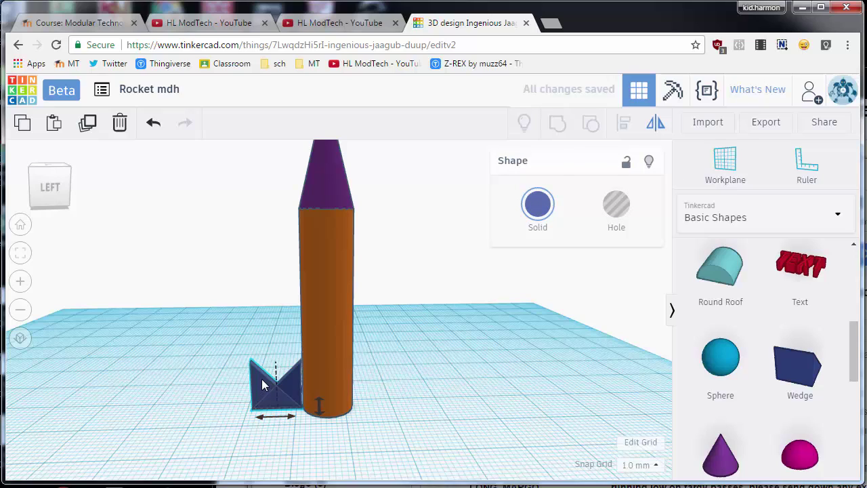
pyautogui.click(264, 385)
pyautogui.press('Right')
pyautogui.press('Right')
pyautogui.press('Right')
pyautogui.press('Right')
pyautogui.press('Right')
pyautogui.press('Right')
pyautogui.press('Right')
pyautogui.press('Right')
pyautogui.press('Right')
pyautogui.press('Right')
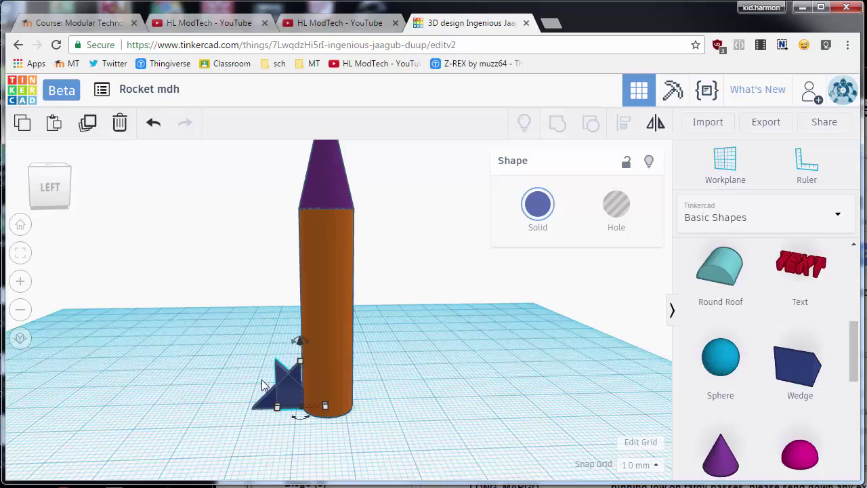
pyautogui.press('Right')
pyautogui.press('Right')
pyautogui.press('Right')
pyautogui.press('Right')
pyautogui.press('Right')
pyautogui.press('Right')
pyautogui.press('Right')
pyautogui.press('Right')
pyautogui.press('Right')
pyautogui.press('Right')
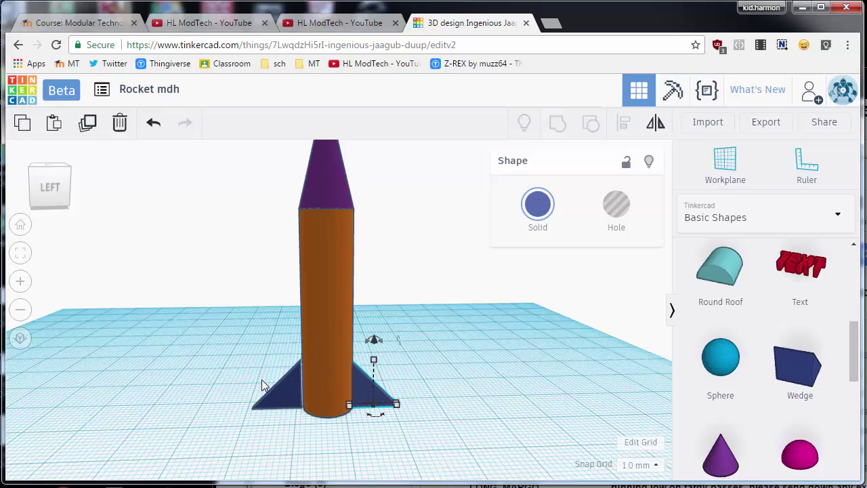
pyautogui.press('Left')
pyautogui.press('Left')
pyautogui.click(281, 408)
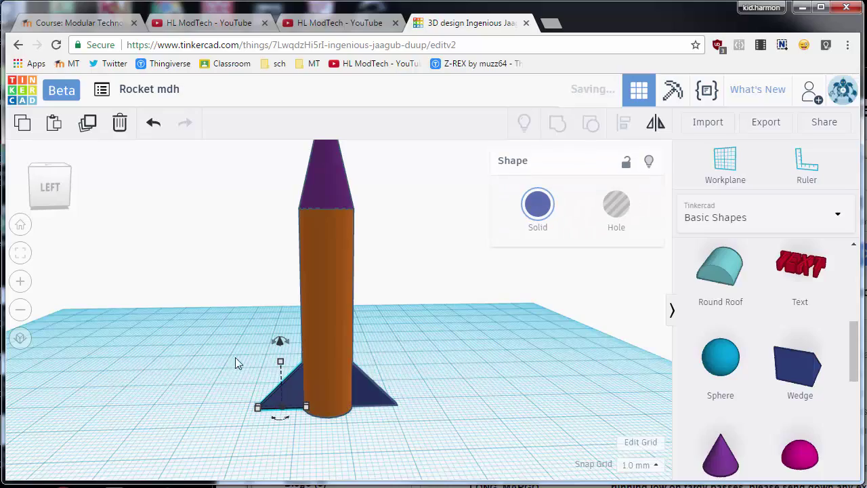
# Centre the body and both fins with Align, then rotate a copied fin pair 90°.
pyautogui.moveTo(235, 357); pyautogui.dragTo(228, 387, button='right')
pyautogui.click(254, 360)
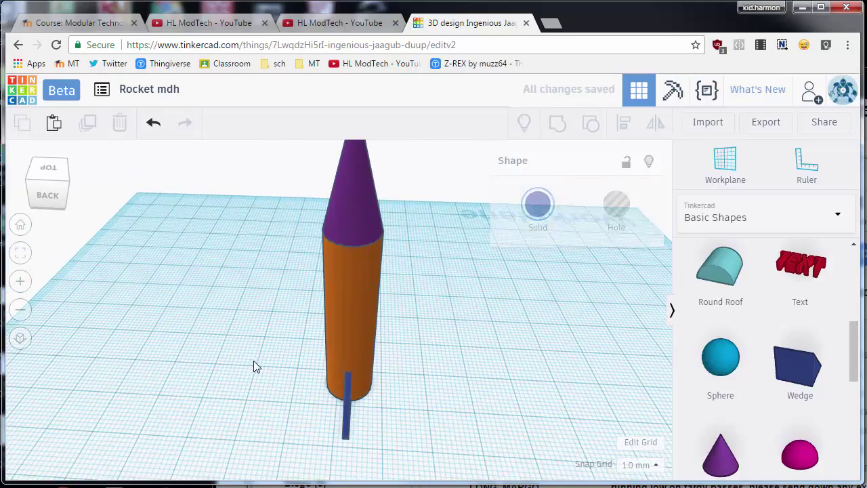
pyautogui.moveTo(253, 361); pyautogui.dragTo(252, 331, button='right')
pyautogui.moveTo(253, 328); pyautogui.dragTo(427, 431)
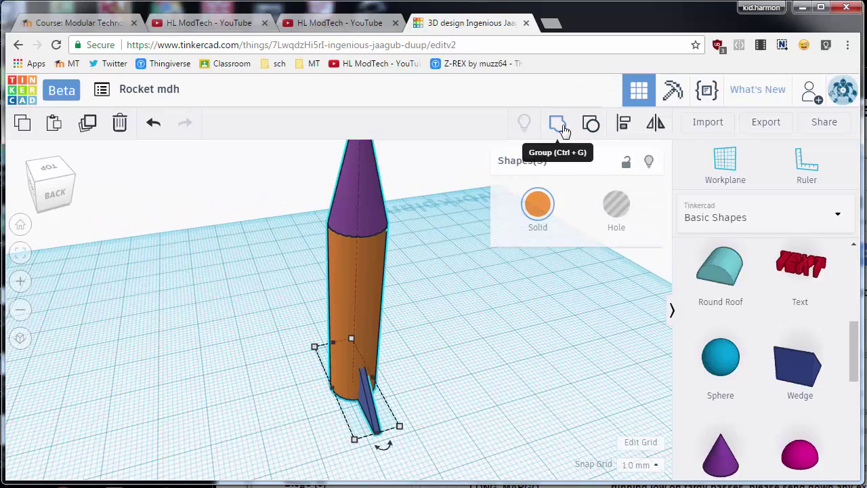
pyautogui.click(624, 123)
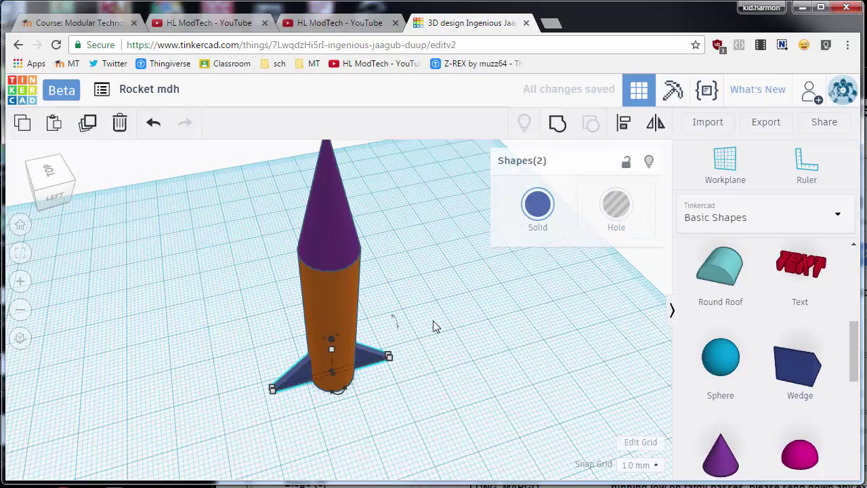
pyautogui.moveTo(344, 392); pyautogui.dragTo(261, 389)
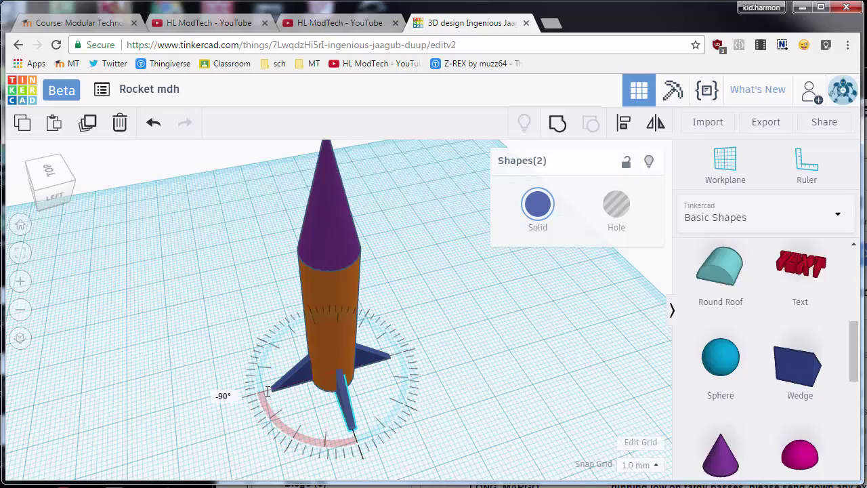
pyautogui.moveTo(180, 404); pyautogui.dragTo(437, 369, button='right')
# Select all five rocket parts and group them into one shape.
pyautogui.click(461, 404)
pyautogui.scroll(2, 437, 369)
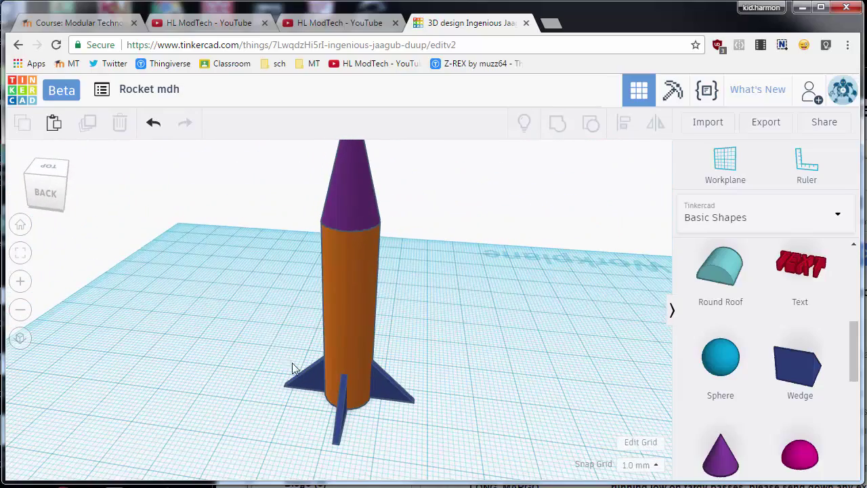
pyautogui.moveTo(443, 418); pyautogui.dragTo(444, 418)
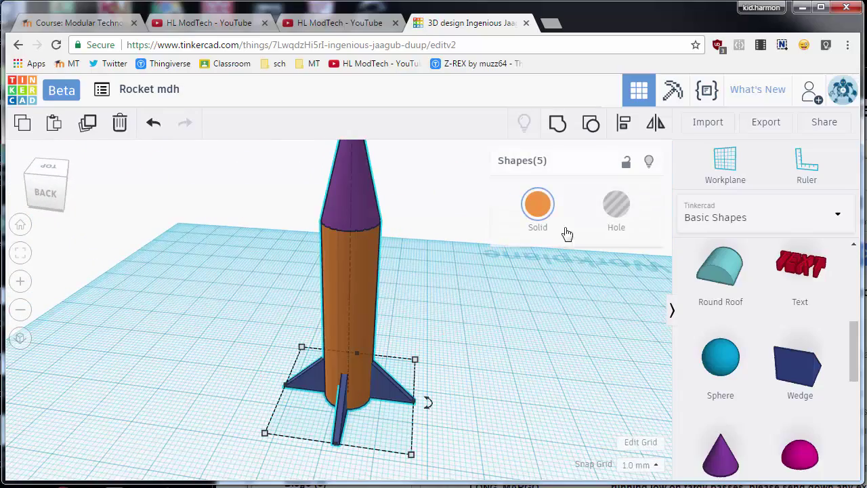
pyautogui.click(558, 129)
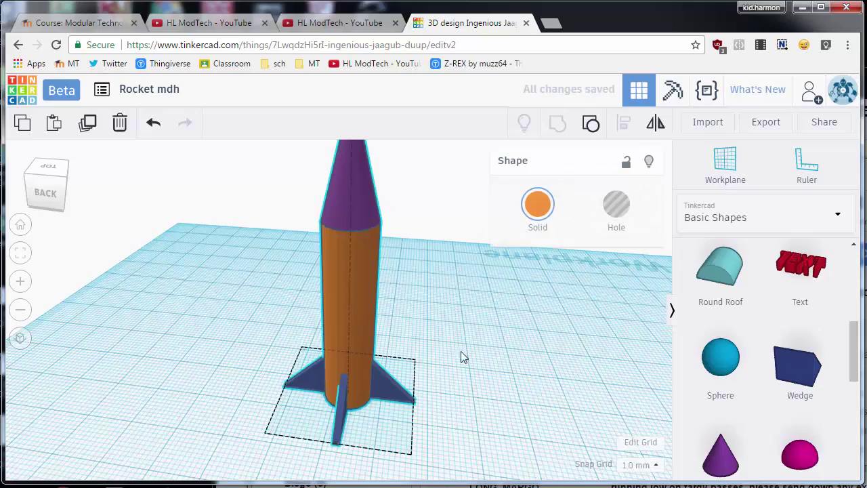
# Zoom and orbit to frame the whole rocket with nothing selected.
pyautogui.moveTo(461, 351); pyautogui.dragTo(475, 397, button='right')
pyautogui.scroll(5, 485, 352)
pyautogui.moveTo(494, 314); pyautogui.dragTo(490, 351, button='right')
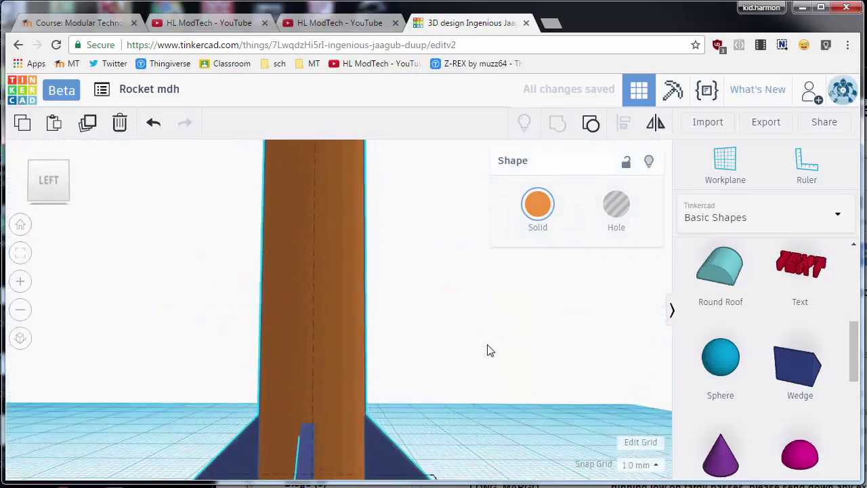
pyautogui.scroll(-3, 487, 351)
pyautogui.scroll(-2, 487, 350)
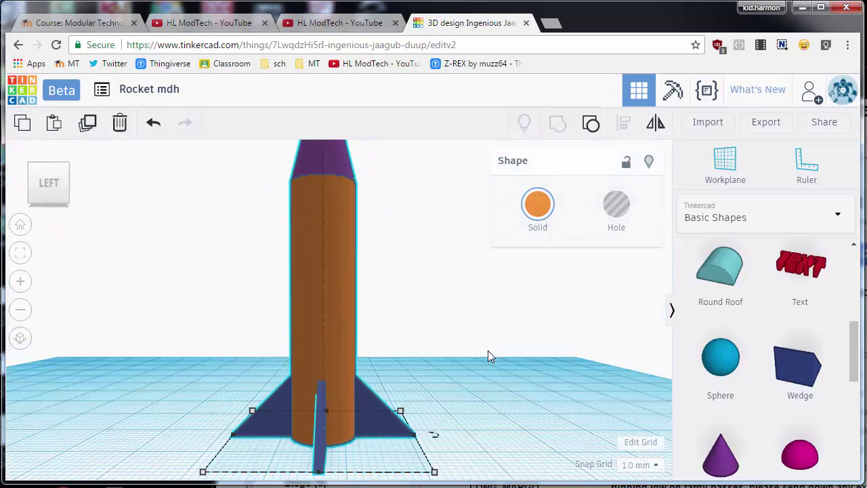
pyautogui.click(383, 341)
pyautogui.moveTo(383, 341); pyautogui.dragTo(314, 260, button='right')
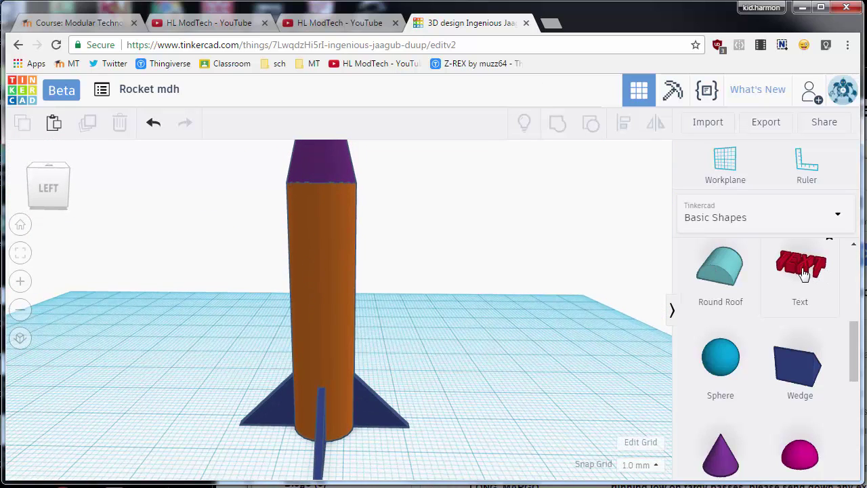
# Set a workplane on the rocket body's side and drop a red Text shape onto it.
pyautogui.moveTo(767, 299); pyautogui.dragTo(510, 369)
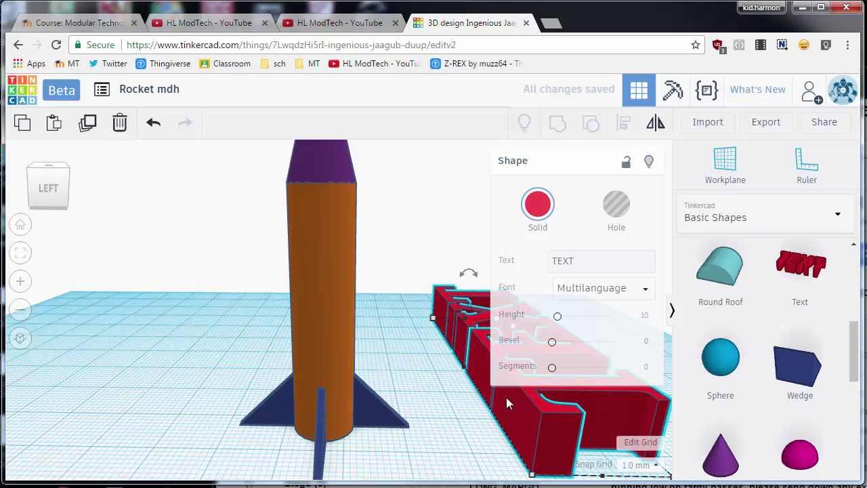
pyautogui.press('Delete')
pyautogui.scroll(2, 312, 264)
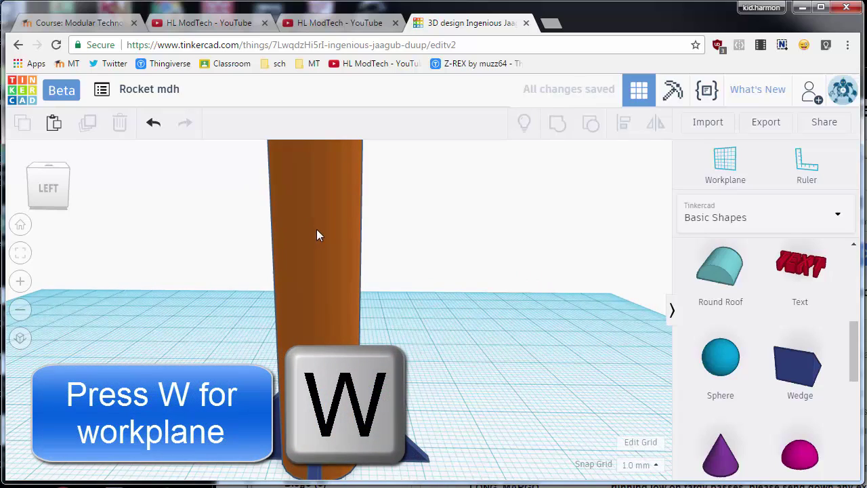
pyautogui.press('w')
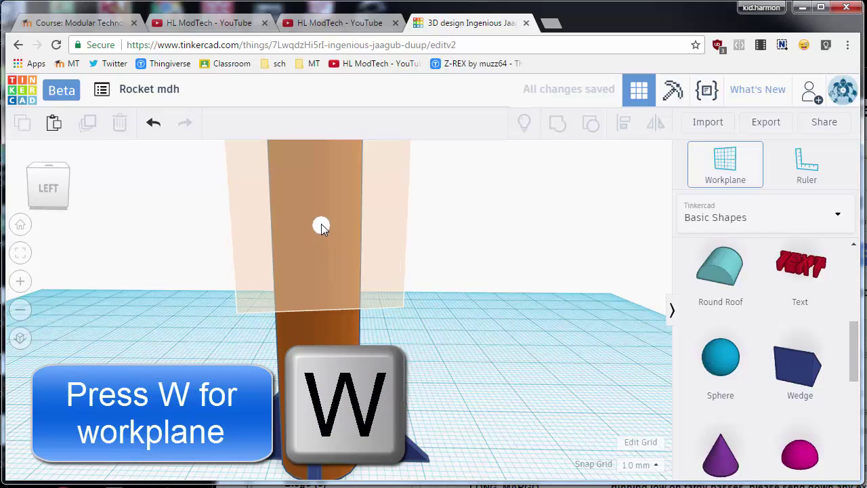
pyautogui.click(321, 224)
pyautogui.click(803, 267)
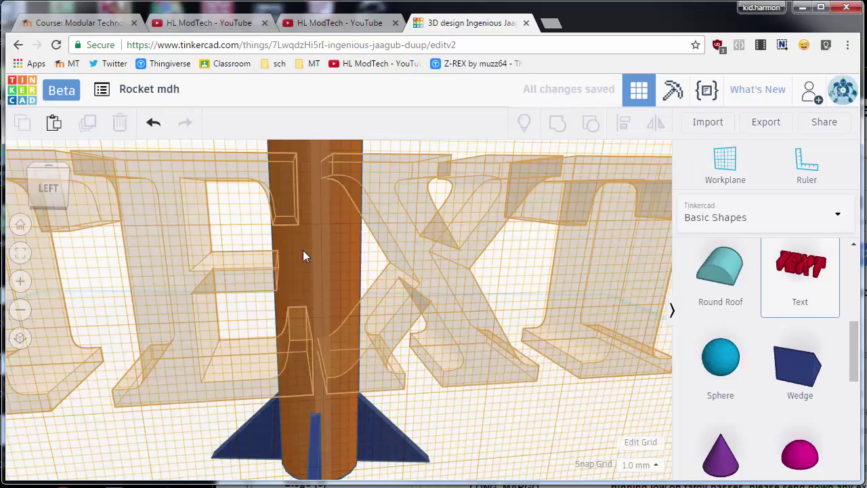
pyautogui.click(321, 246)
pyautogui.scroll(-3, 321, 242)
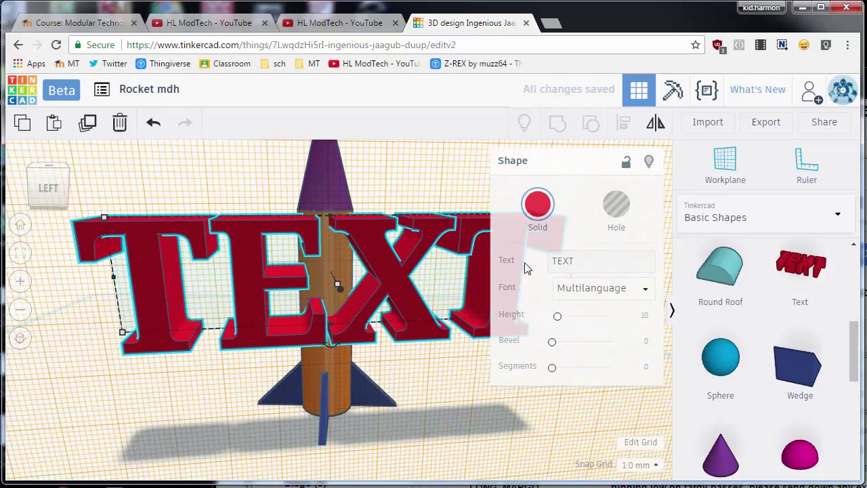
# Replace the text wording with a capital U.
pyautogui.moveTo(581, 262); pyautogui.dragTo(527, 262)
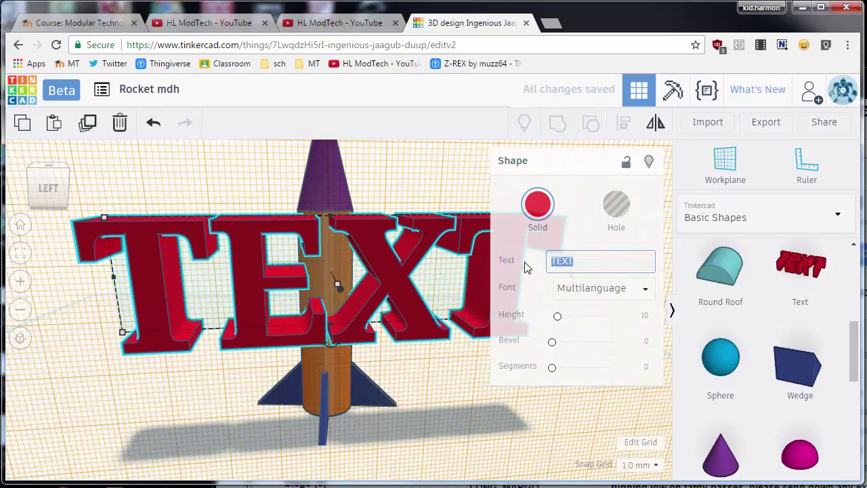
pyautogui.write('u')
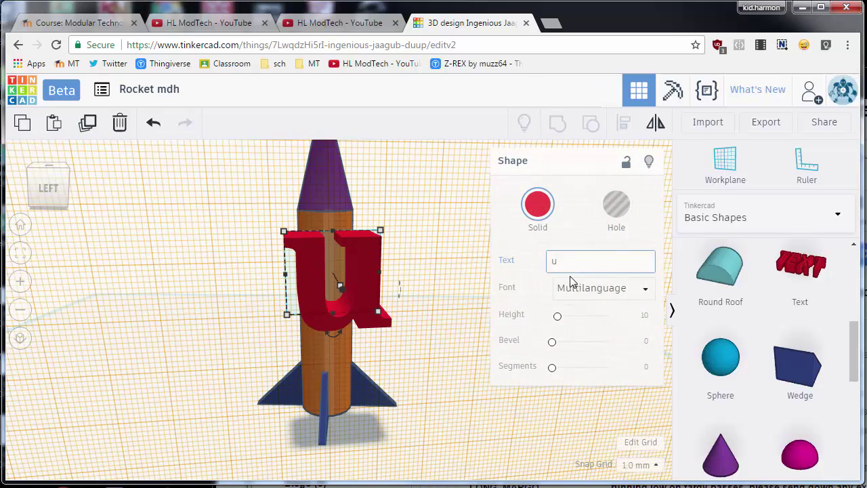
pyautogui.moveTo(572, 262); pyautogui.dragTo(513, 271)
pyautogui.write('U')
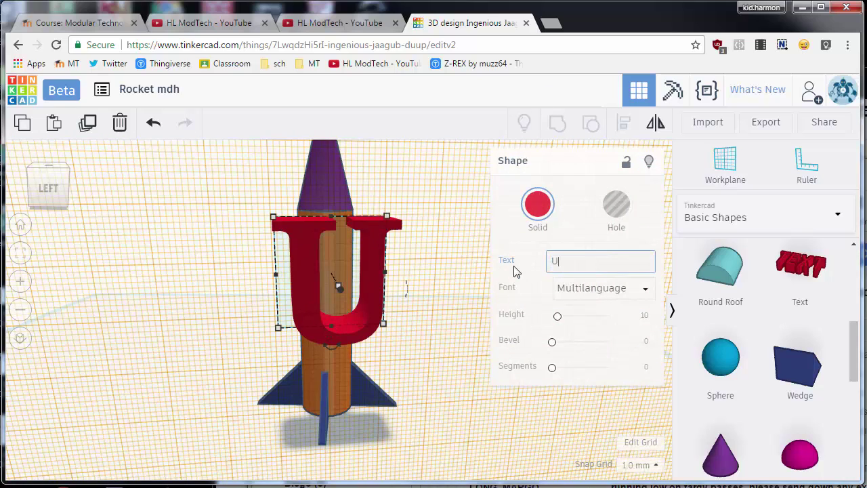
# Shrink the U to about 6.37 × 5.33 and position it high on the rocket's centre.
pyautogui.moveTo(272, 218); pyautogui.dragTo(351, 298)
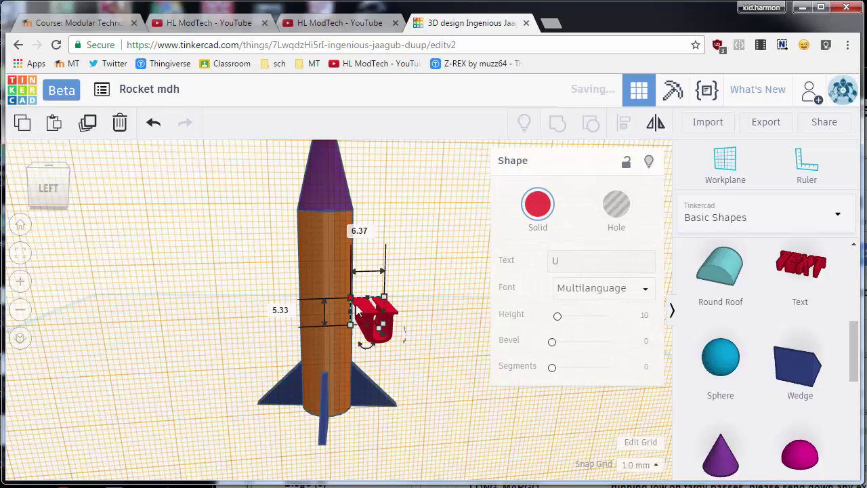
pyautogui.scroll(3, 396, 331)
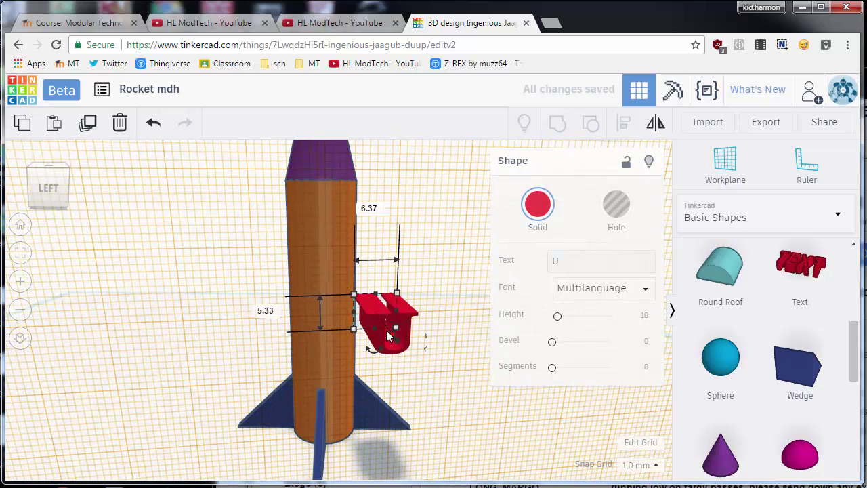
pyautogui.press('Left')
pyautogui.press('Left')
pyautogui.press('Left')
pyautogui.press('Left')
pyautogui.press('Left')
pyautogui.press('Left')
pyautogui.press('Left')
pyautogui.press('Left')
pyautogui.press('Left')
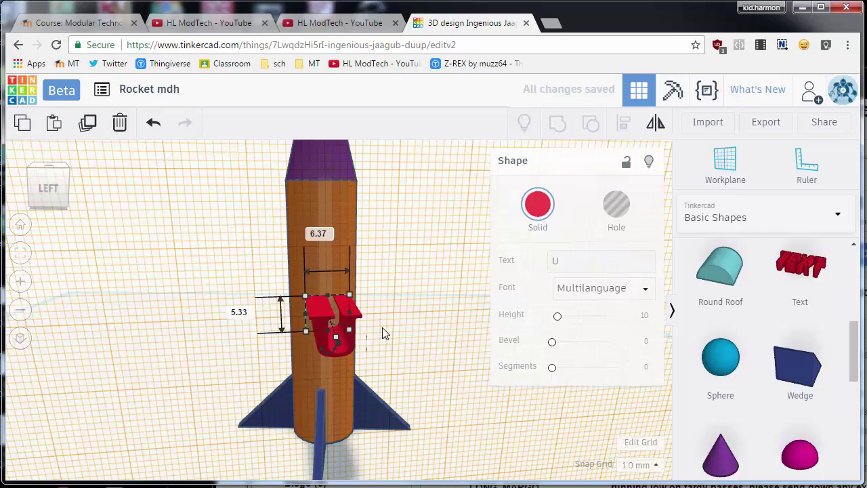
pyautogui.hotkey('ctrl', 'Up')
pyautogui.hotkey('ctrl', 'Up')
pyautogui.hotkey('ctrl', 'Up')
pyautogui.hotkey('ctrl', 'Up')
pyautogui.hotkey('ctrl', 'Up')
pyautogui.hotkey('ctrl', 'Up')
pyautogui.hotkey('ctrl', 'Up')
pyautogui.hotkey('ctrl', 'Up')
pyautogui.hotkey('ctrl', 'Up')
pyautogui.hotkey('ctrl', 'Up')
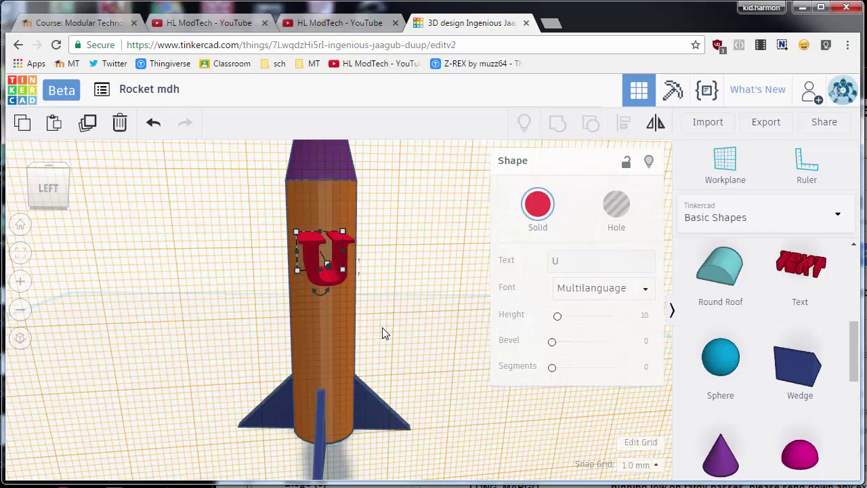
pyautogui.press('Up')
pyautogui.press('Left')
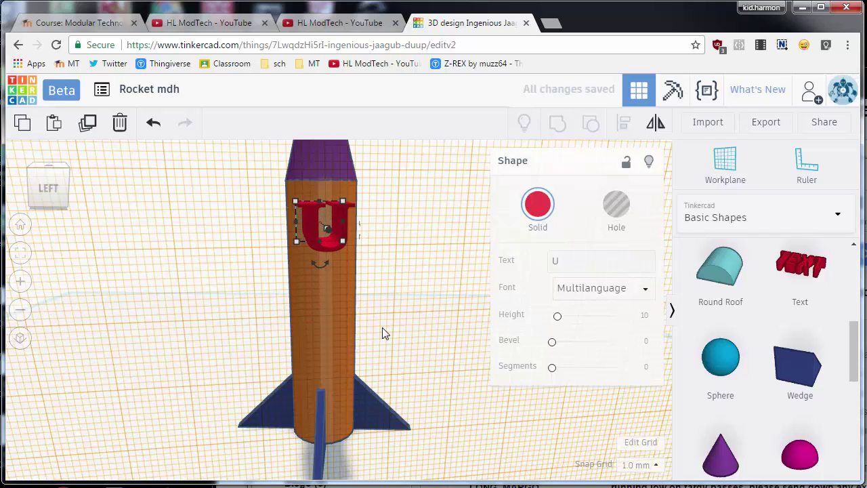
pyautogui.press('Right')
pyautogui.press('Left')
# Push the U 2 mm into the rocket body and make it a hole.
pyautogui.moveTo(92, 463); pyautogui.dragTo(395, 332, button='right')
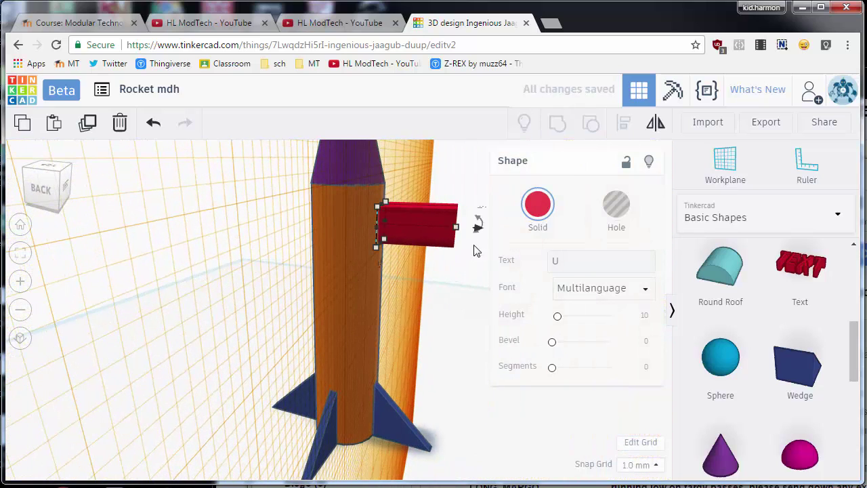
pyautogui.press('Left')
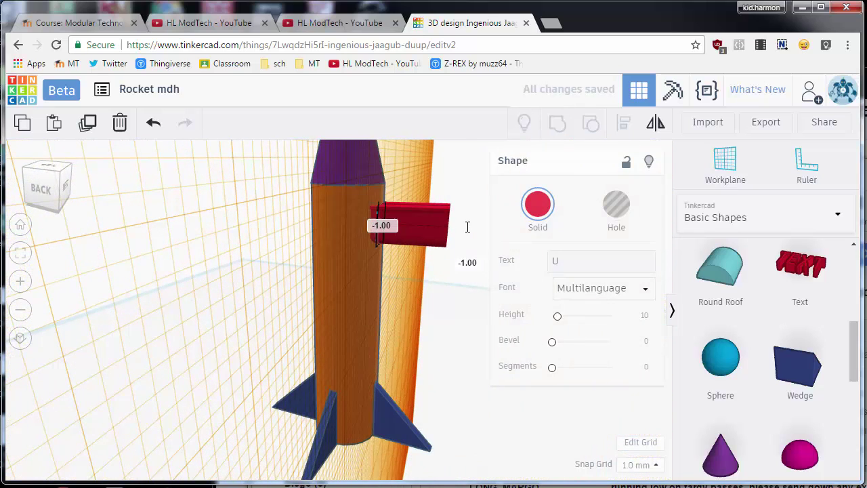
pyautogui.press('Left')
pyautogui.click(624, 213)
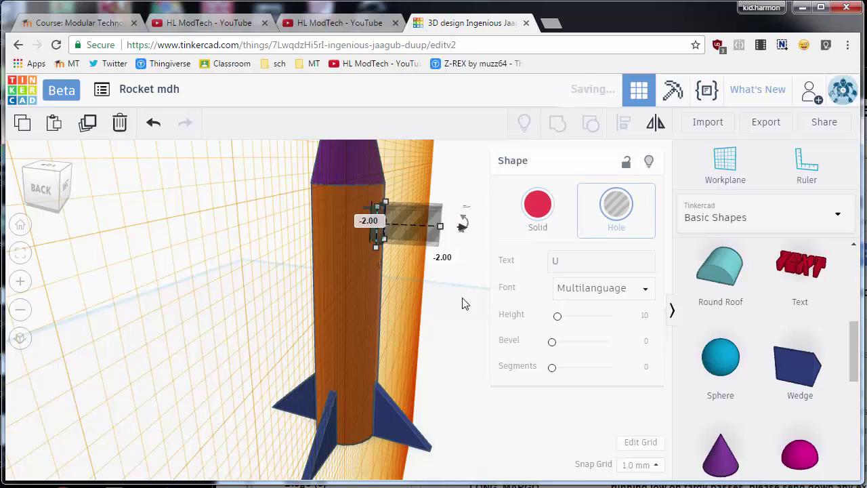
# Set the U hole's depth to 3.00.
pyautogui.moveTo(465, 303); pyautogui.dragTo(280, 313, button='right')
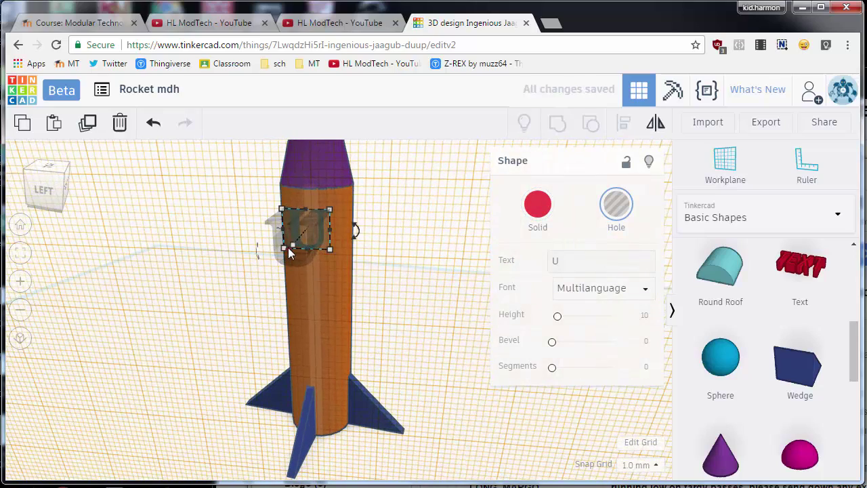
pyautogui.moveTo(288, 252)
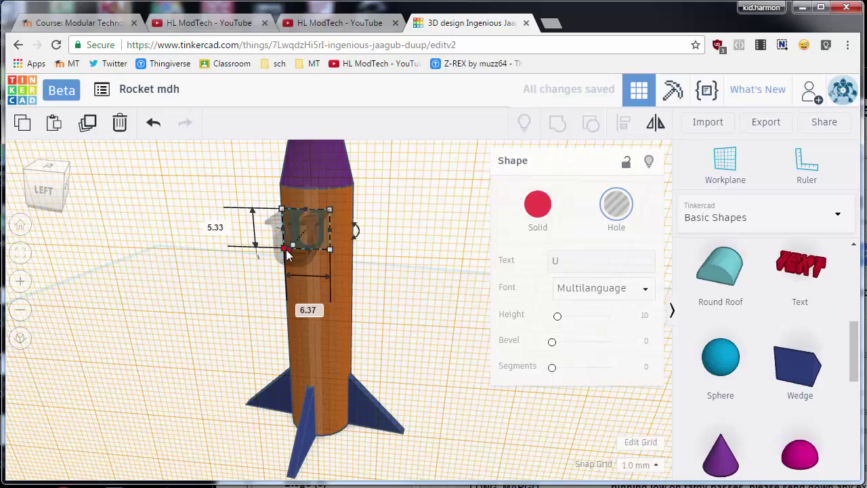
pyautogui.moveTo(324, 287); pyautogui.dragTo(248, 234, button='right')
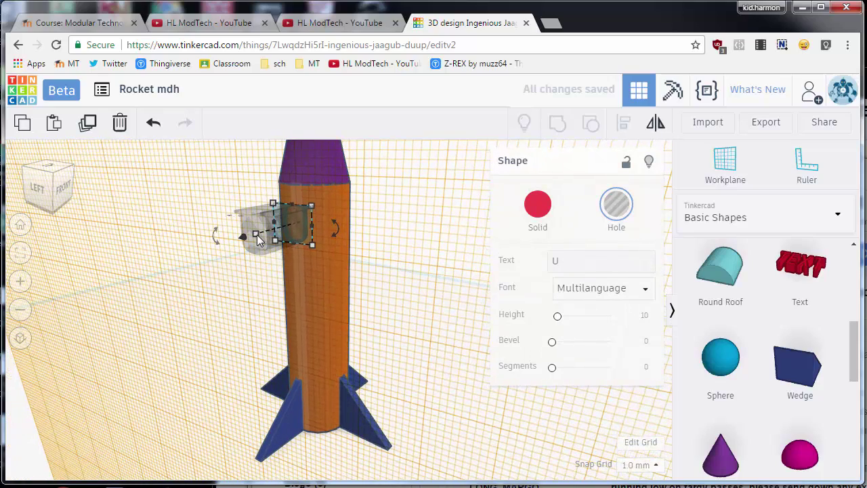
pyautogui.moveTo(259, 235)
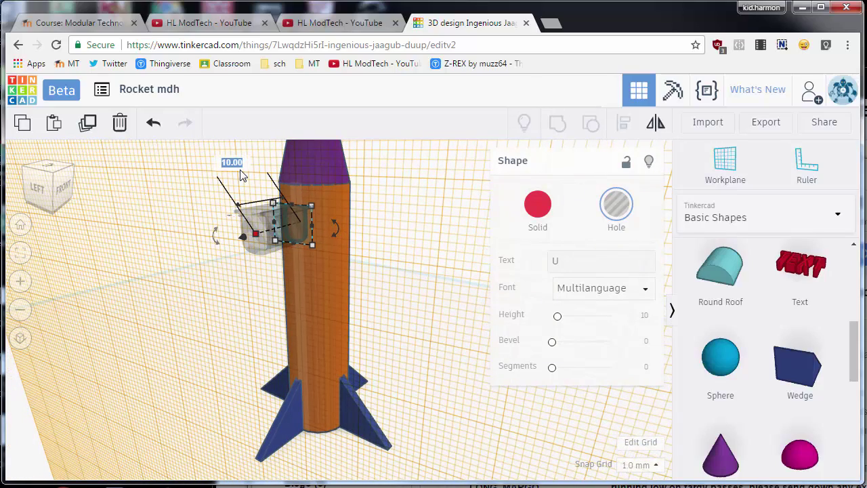
pyautogui.write('3')
pyautogui.press('Return')
# Paste a copy of the text hole below the U and change it to S.
pyautogui.moveTo(149, 211); pyautogui.dragTo(306, 252, button='right')
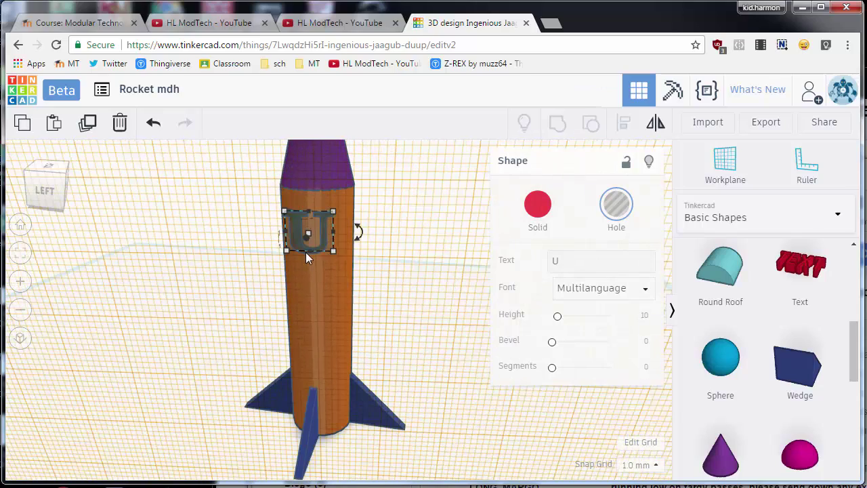
pyautogui.hotkey('ctrl', 'v')
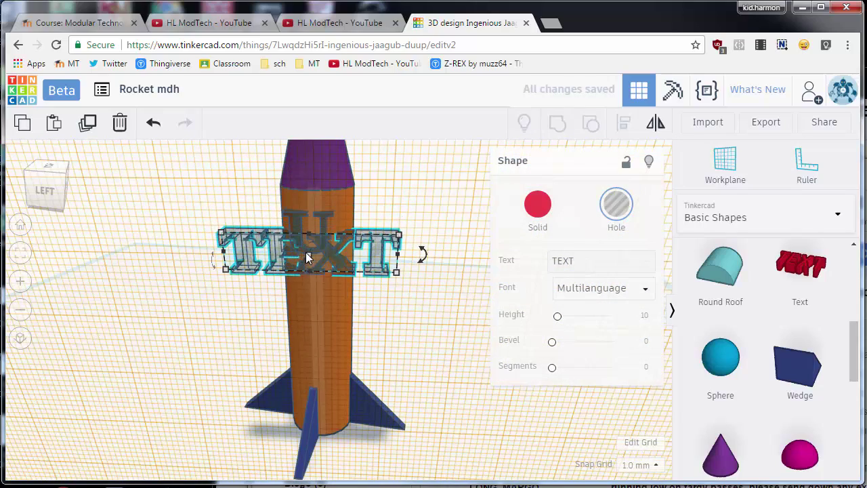
pyautogui.hotkey('ctrl', 'Down')
pyautogui.hotkey('ctrl', 'Down')
pyautogui.hotkey('ctrl', 'Down')
pyautogui.hotkey('ctrl', 'Down')
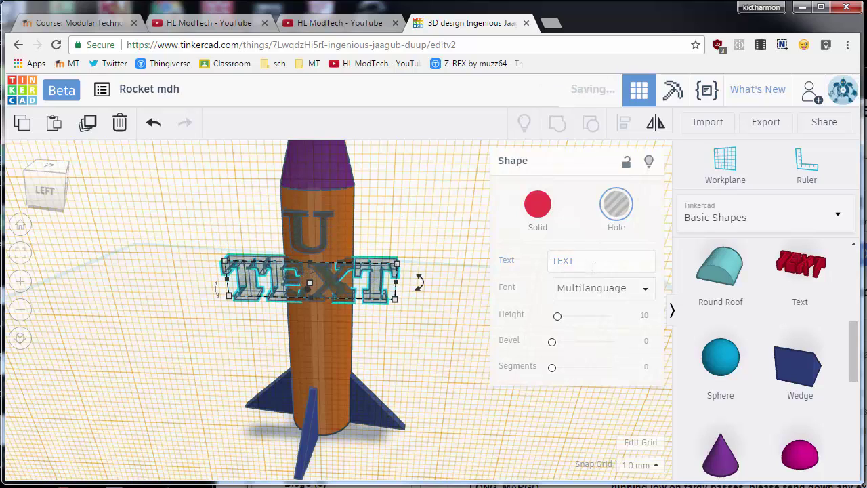
pyautogui.click(593, 266)
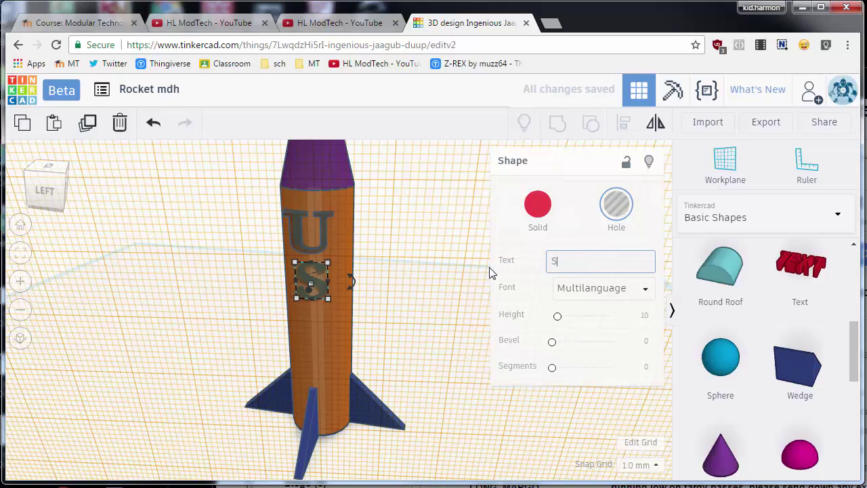
pyautogui.click(309, 281)
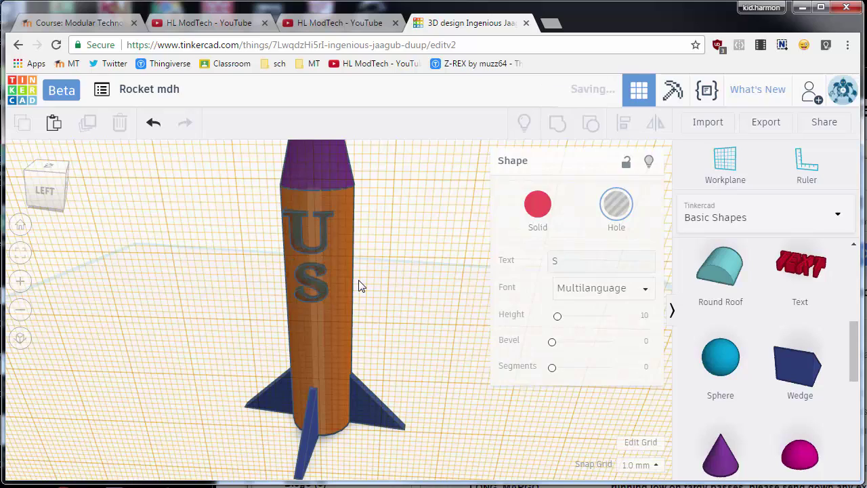
# Add a copy below the S with the letter A to finish USA.
pyautogui.moveTo(355, 285); pyautogui.dragTo(360, 285)
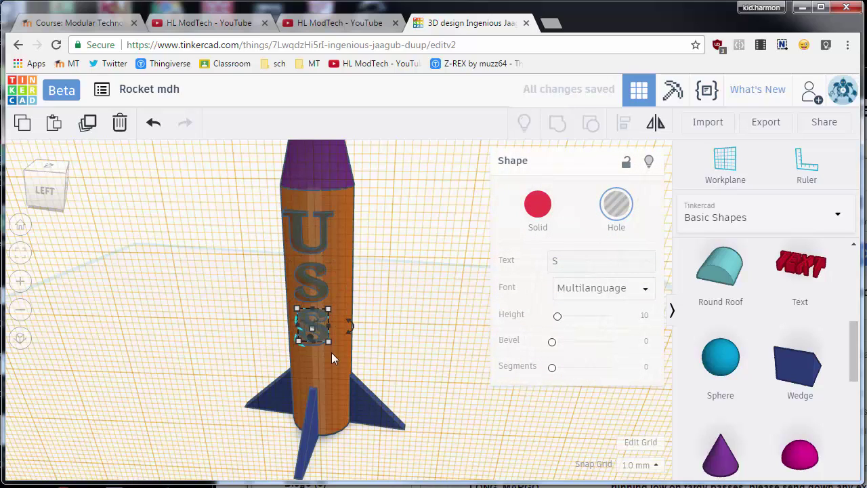
pyautogui.moveTo(592, 259); pyautogui.dragTo(494, 259)
pyautogui.write('A')
pyautogui.click(370, 247)
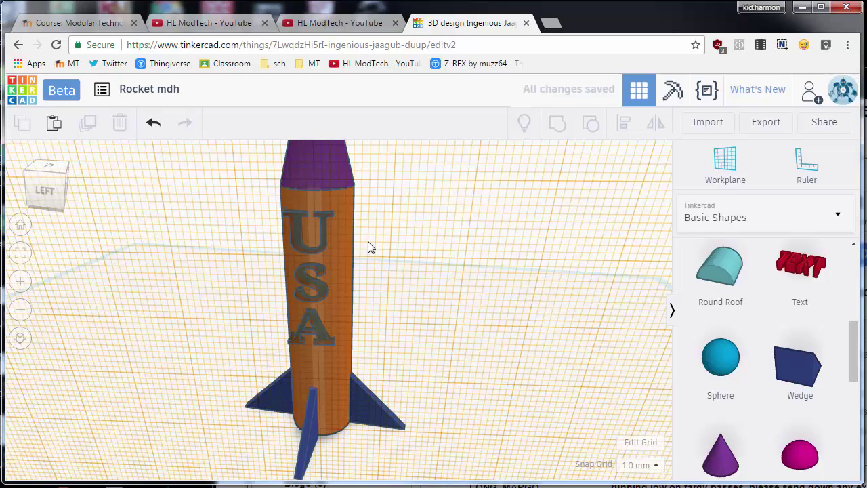
# Group the five rocket parts, reset the workplane, and lift the rocket to 13.
pyautogui.moveTo(470, 467); pyautogui.dragTo(463, 464)
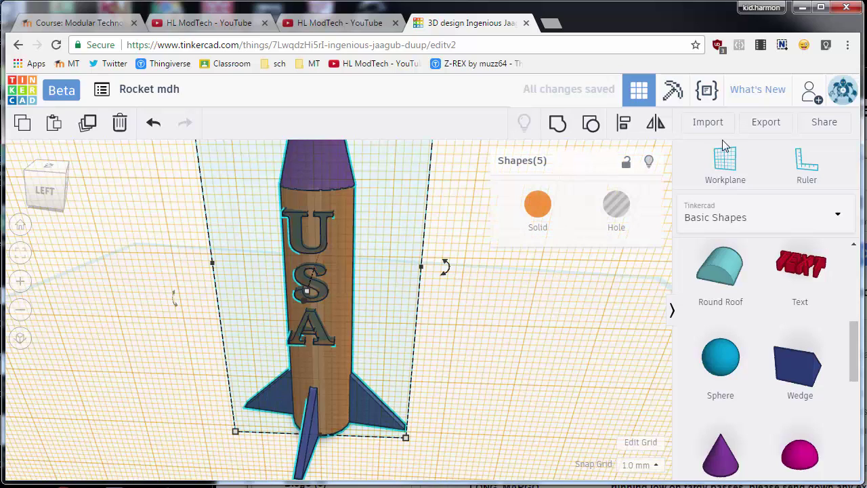
pyautogui.click(557, 129)
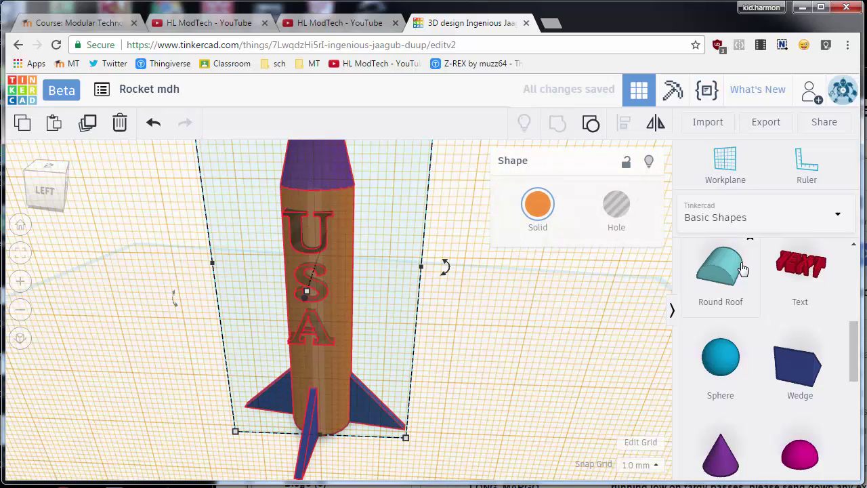
pyautogui.press('w')
pyautogui.moveTo(457, 350)
pyautogui.mouseDown(button='right')
pyautogui.moveTo(551, 333)
pyautogui.moveTo(443, 339)
pyautogui.moveTo(456, 333)
pyautogui.mouseUp(button='right')
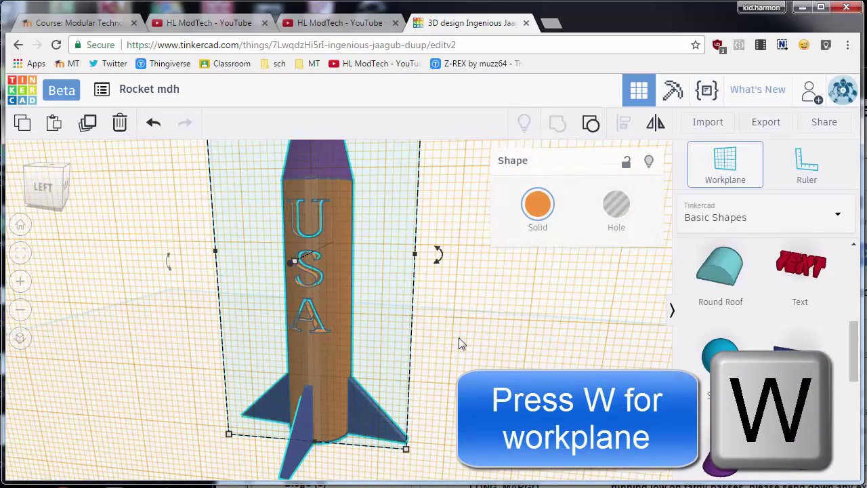
pyautogui.click(407, 349)
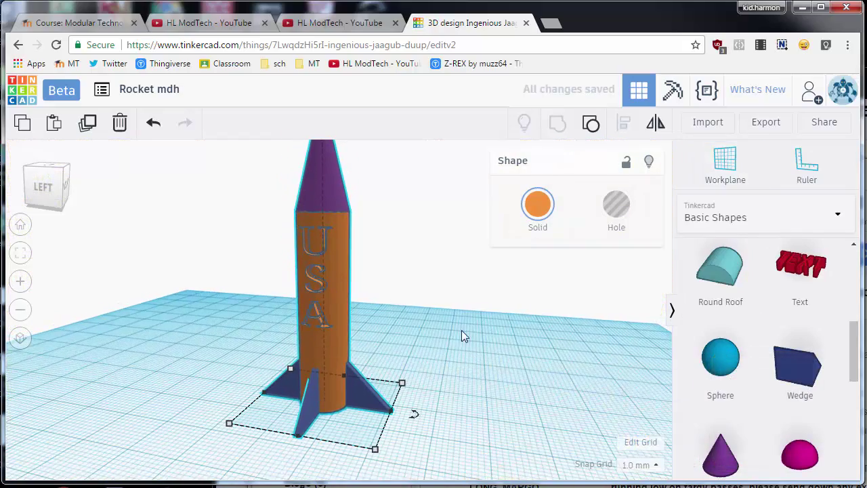
pyautogui.scroll(-3, 463, 335)
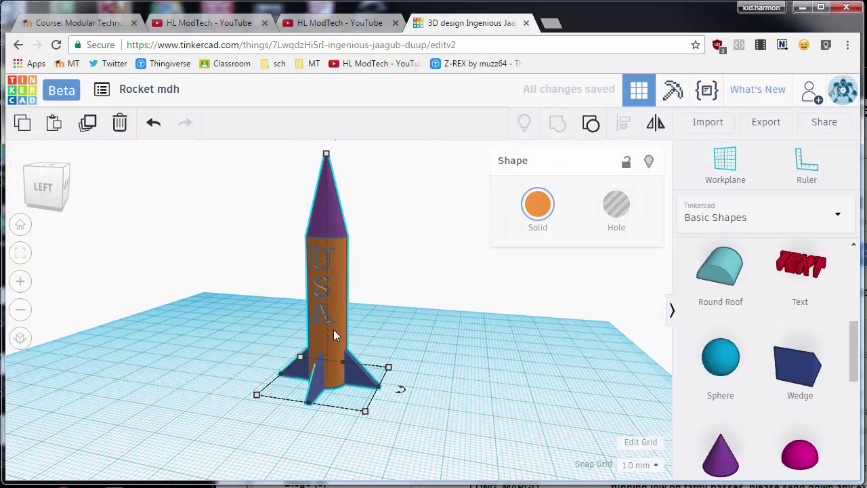
pyautogui.scroll(-2, 333, 329)
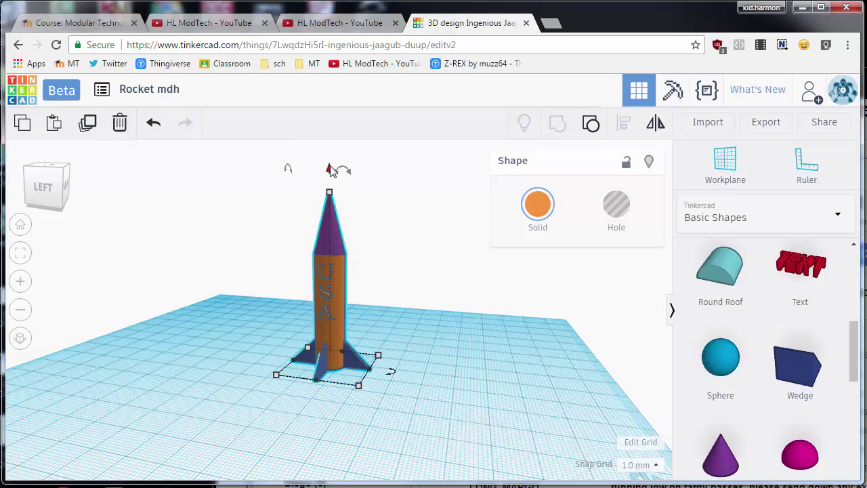
pyautogui.moveTo(330, 169); pyautogui.dragTo(327, 124)
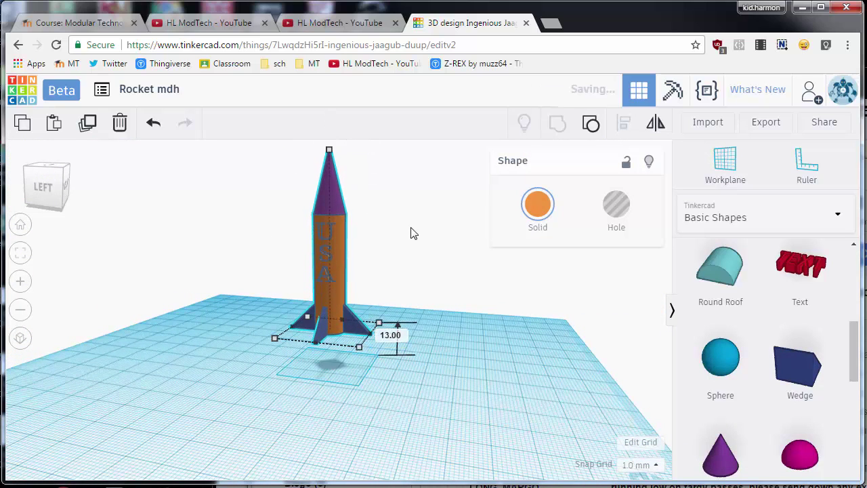
# Switch the shape library to Featured Shape Generators and scroll to the Drill.
pyautogui.click(756, 219)
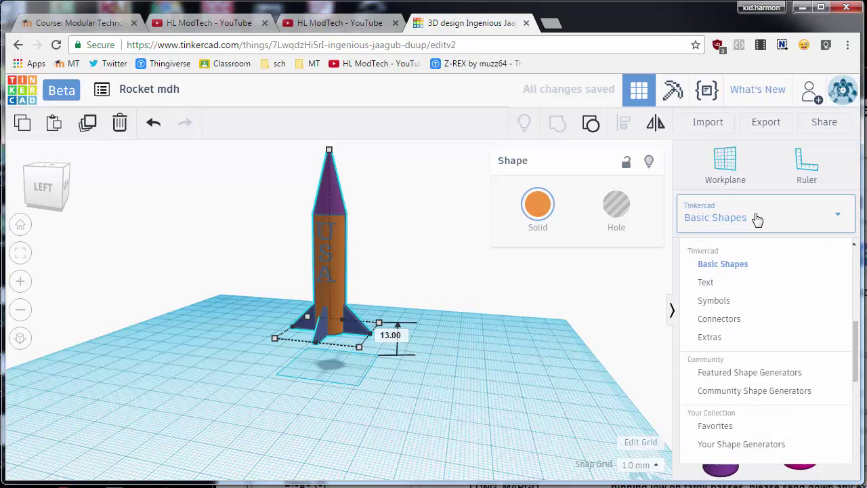
pyautogui.click(747, 375)
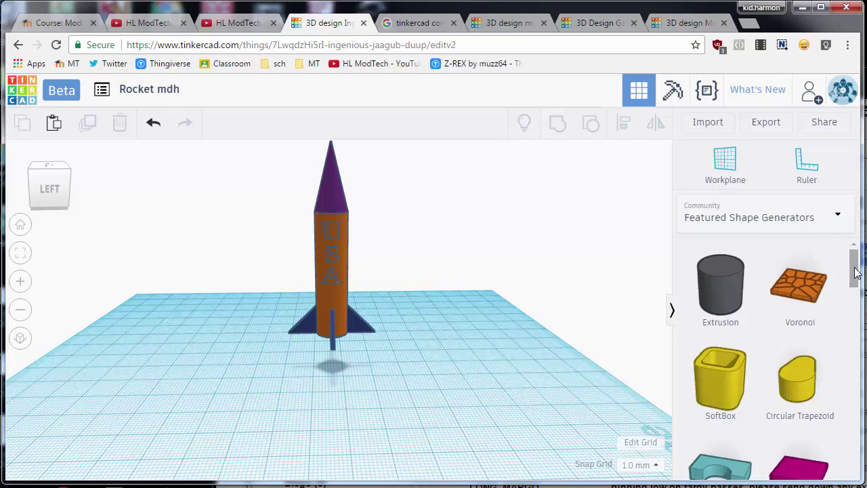
pyautogui.moveTo(855, 271); pyautogui.dragTo(840, 355)
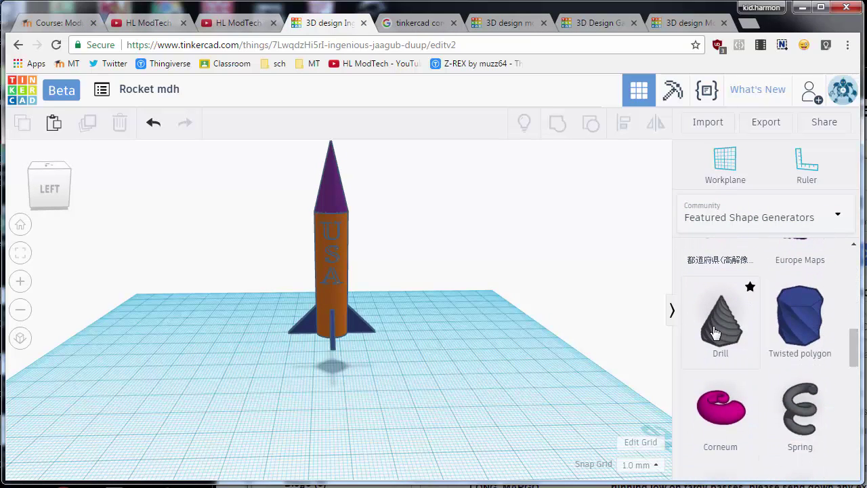
# Place a Drill on the workplane and rotate it -180° upside down.
pyautogui.moveTo(553, 357); pyautogui.dragTo(404, 361)
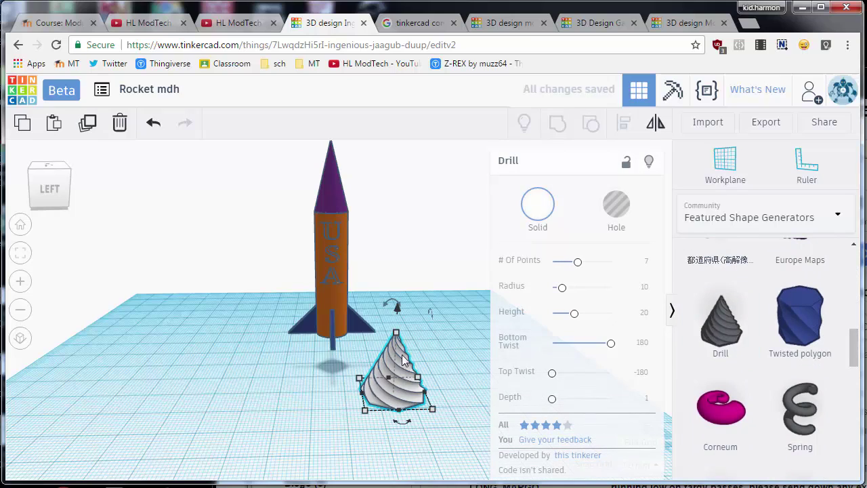
pyautogui.moveTo(386, 306); pyautogui.dragTo(388, 307)
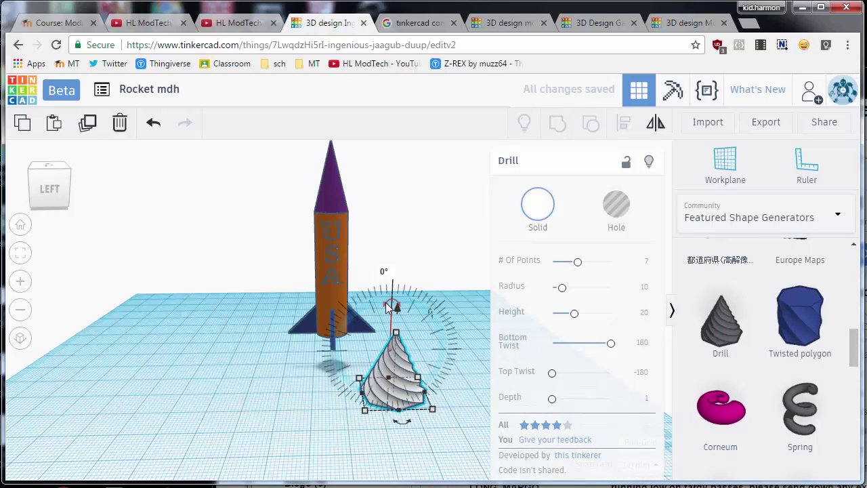
pyautogui.moveTo(369, 404); pyautogui.dragTo(349, 428)
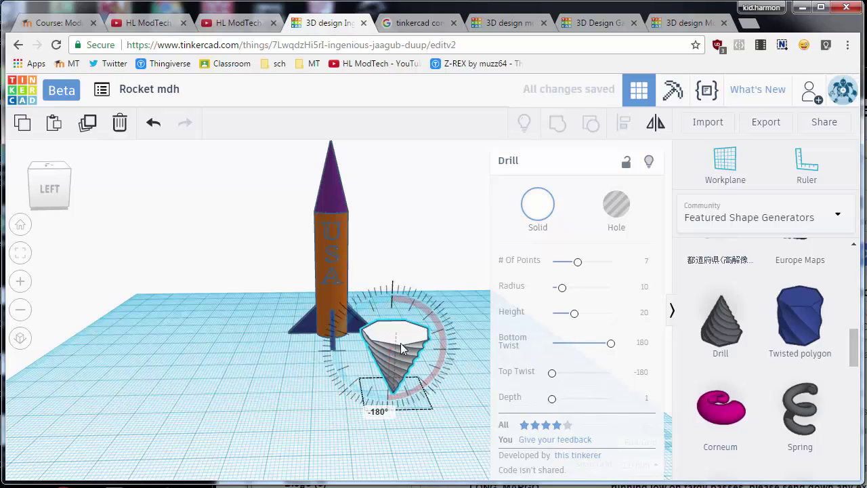
# Colour the Drill orange and shorten its height to 10.
pyautogui.click(537, 206)
pyautogui.click(485, 307)
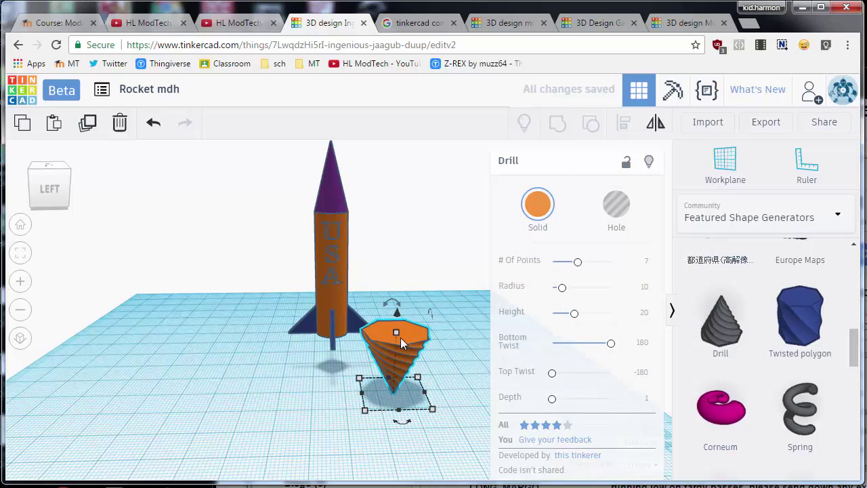
pyautogui.moveTo(401, 338); pyautogui.dragTo(431, 323, button='right')
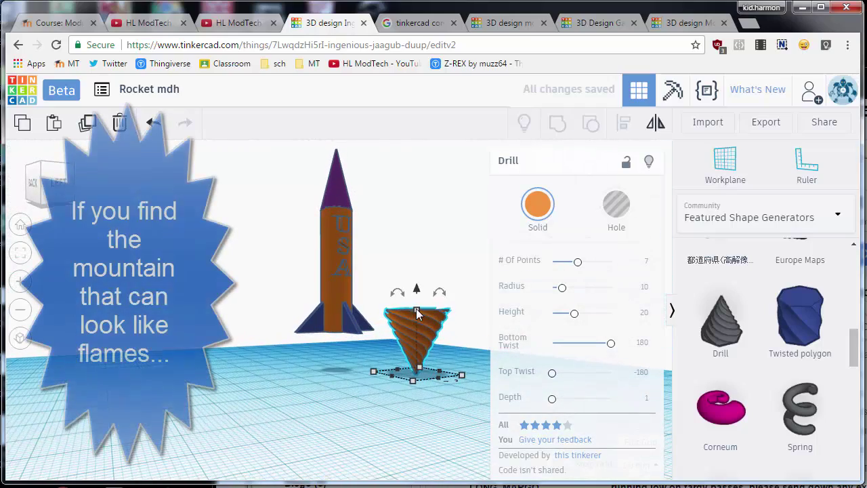
pyautogui.moveTo(416, 308); pyautogui.dragTo(349, 354)
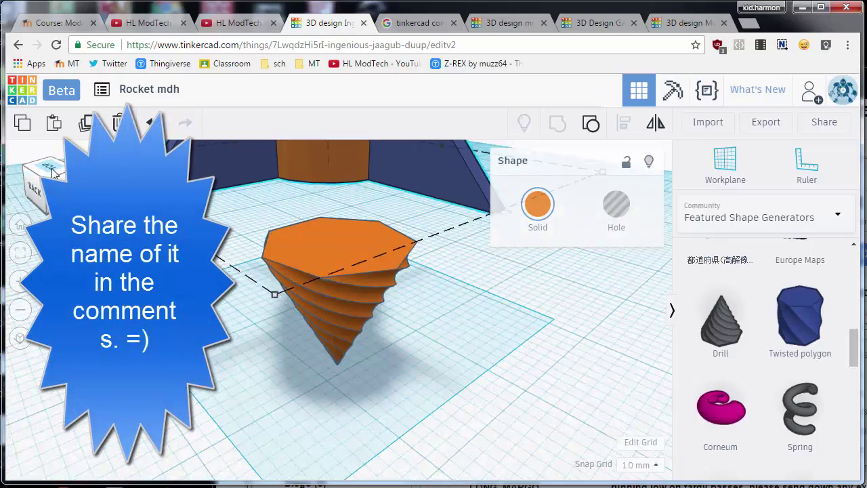
# Align the Drill and centre it directly beneath the rocket.
pyautogui.click(54, 173)
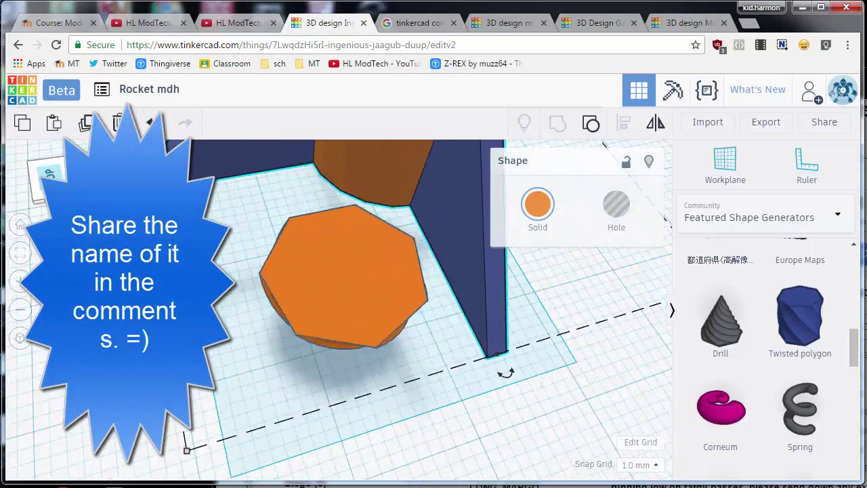
pyautogui.moveTo(190, 197); pyautogui.dragTo(464, 313)
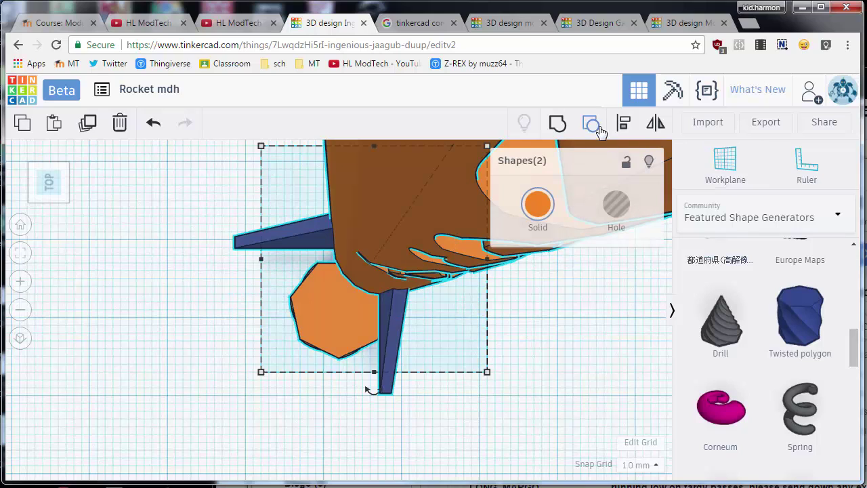
pyautogui.click(623, 123)
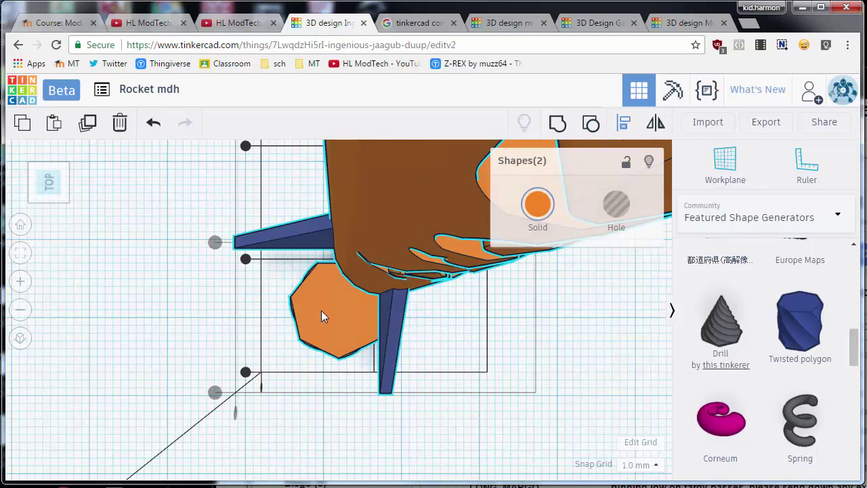
pyautogui.click(247, 260)
pyautogui.moveTo(321, 360); pyautogui.dragTo(379, 337, button='right')
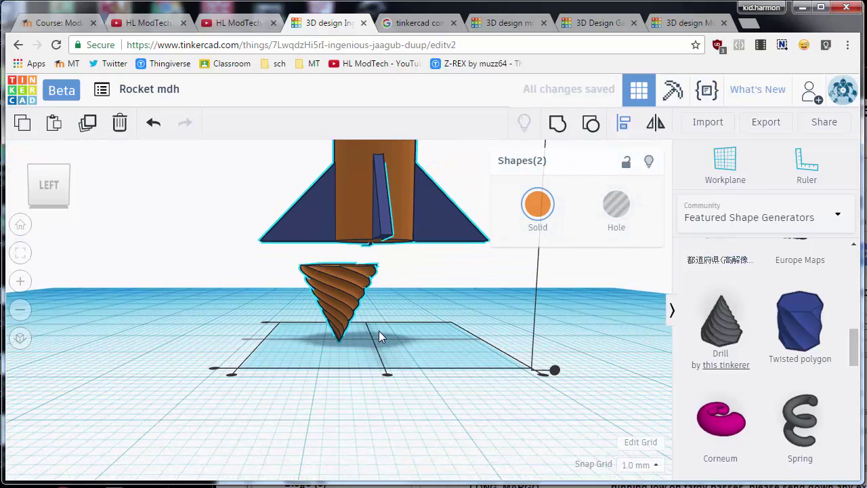
pyautogui.click(379, 337)
pyautogui.click(324, 298)
pyautogui.moveTo(317, 317); pyautogui.dragTo(332, 316)
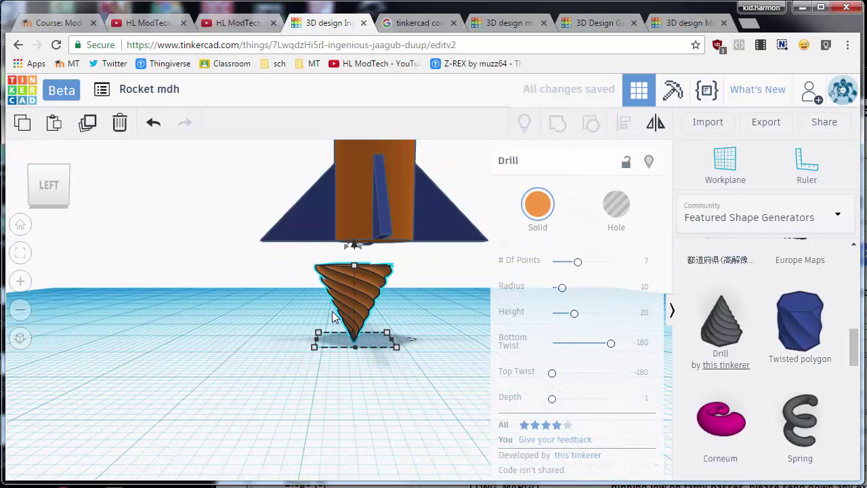
pyautogui.press('Right')
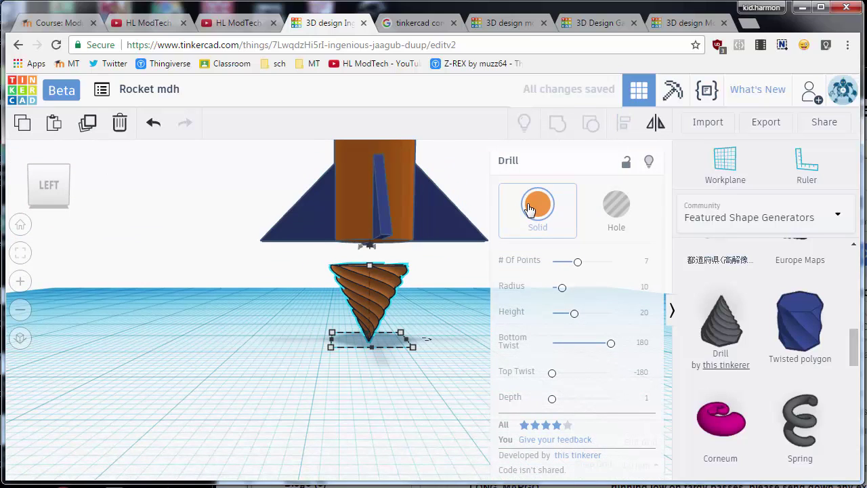
# Recolour the Drill red.
pyautogui.click(535, 205)
pyautogui.click(466, 307)
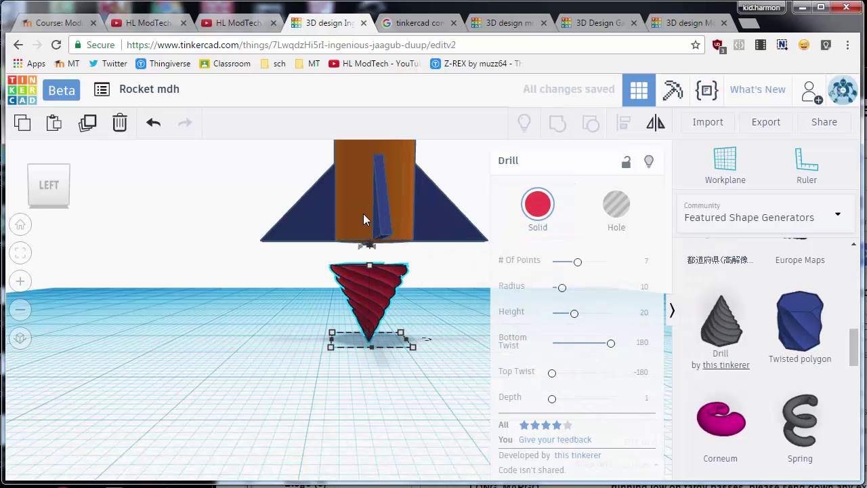
pyautogui.click(368, 239)
pyautogui.scroll(-5, 285, 278)
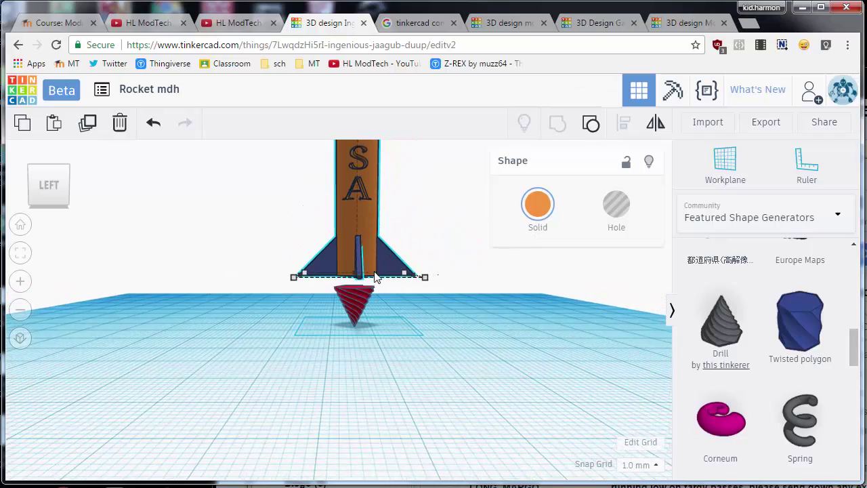
# Lower the rocket by 4 to about 11.00 so it rests on the red flame.
pyautogui.moveTo(296, 278); pyautogui.dragTo(298, 222, button='right')
pyautogui.scroll(-3, 297, 226)
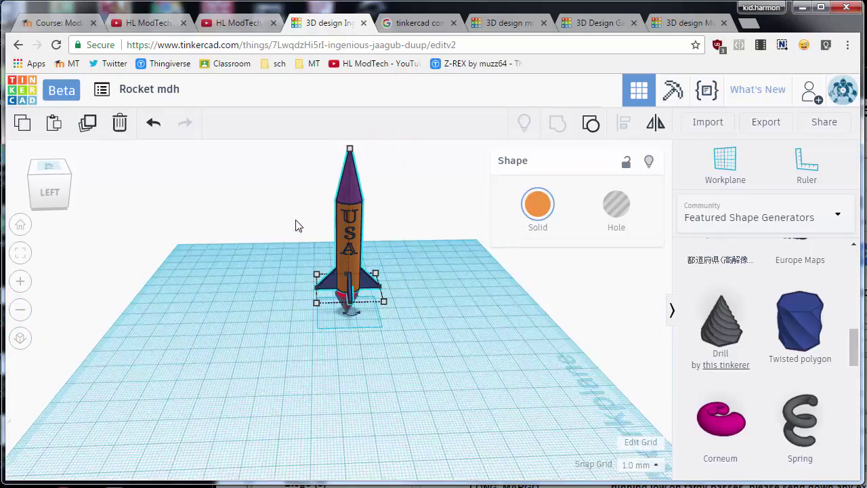
pyautogui.scroll(1, 345, 155)
pyautogui.moveTo(347, 152); pyautogui.dragTo(350, 169)
pyautogui.moveTo(350, 364); pyautogui.dragTo(312, 319, button='right')
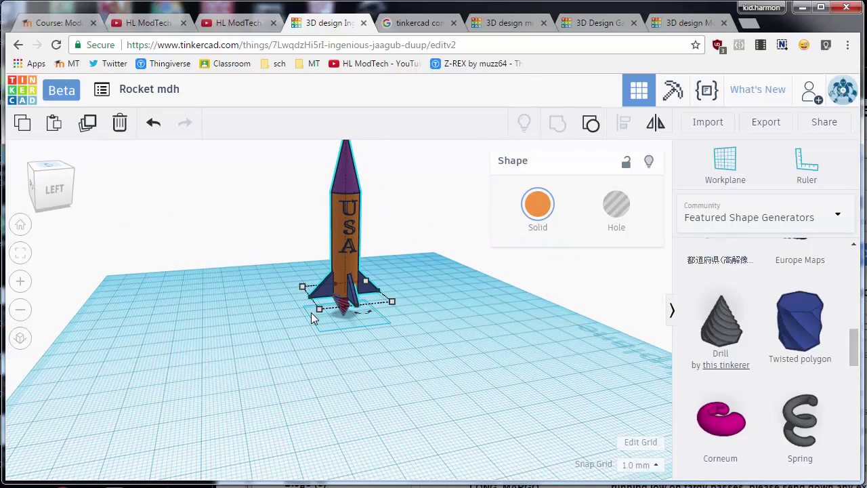
pyautogui.moveTo(416, 325); pyautogui.dragTo(378, 323, button='right')
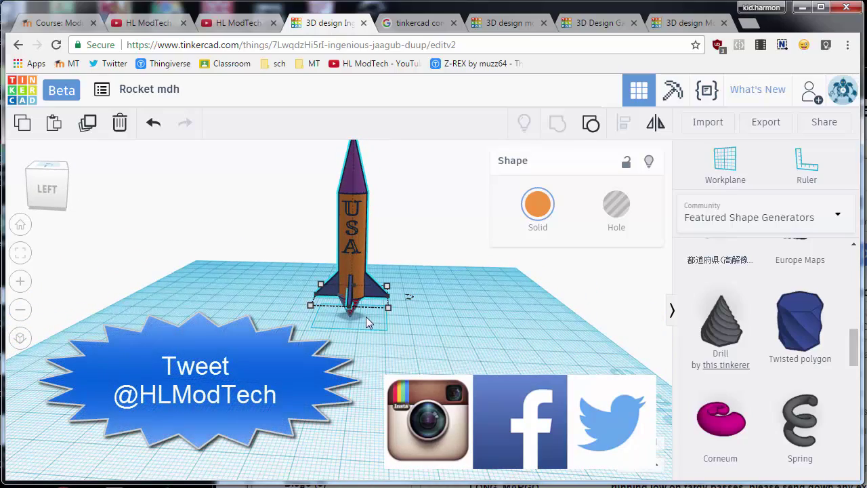
pyautogui.click(827, 120)
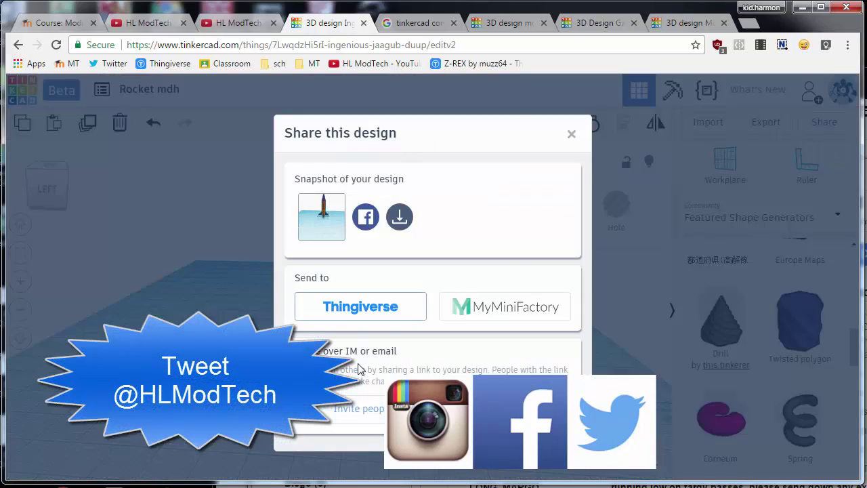